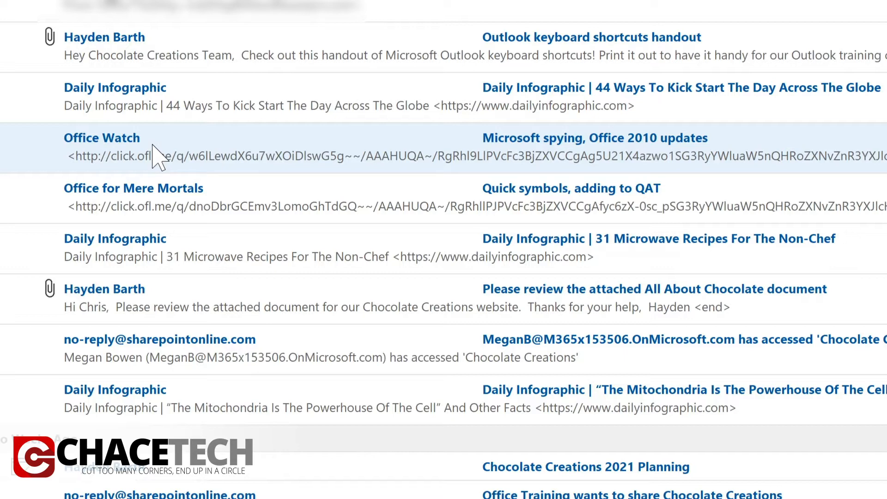
# Start a new rule from the "Microsoft spying, Office 2010 updates" message, with mail from Office Watch as its condition
pyautogui.rightClick(159, 146)
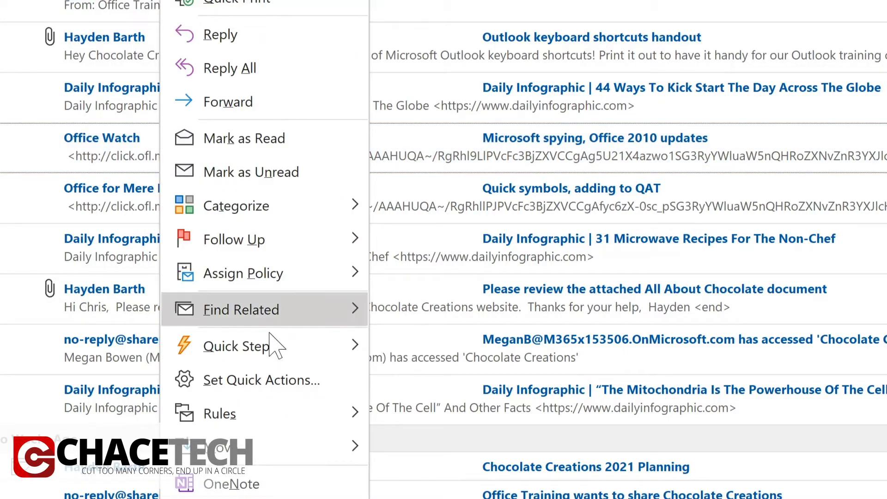
pyautogui.moveTo(277, 418)
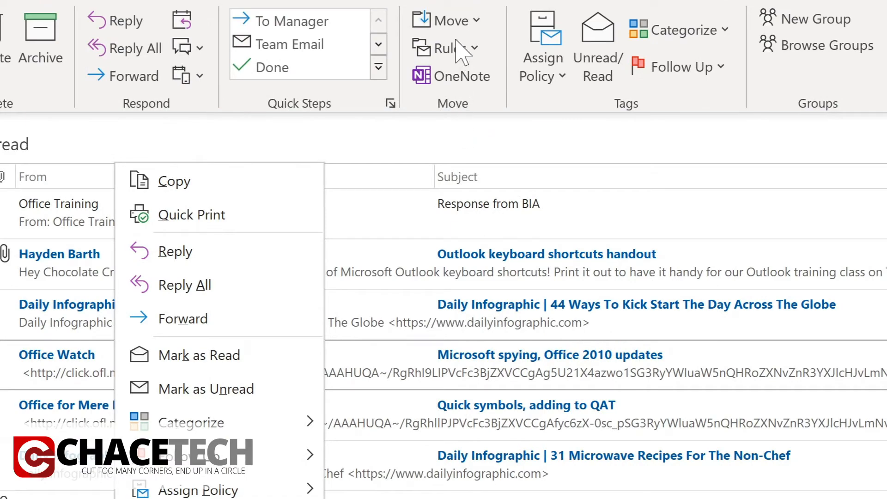
pyautogui.click(470, 52)
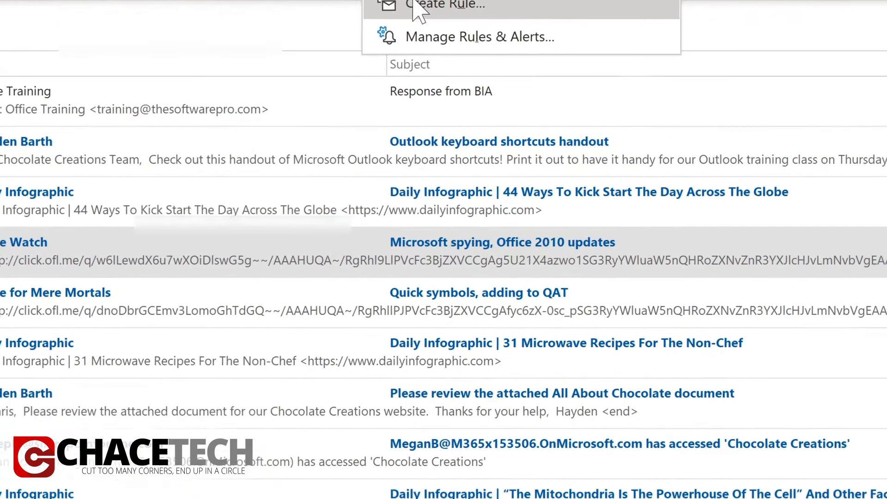
pyautogui.click(464, 114)
pyautogui.click(221, 153)
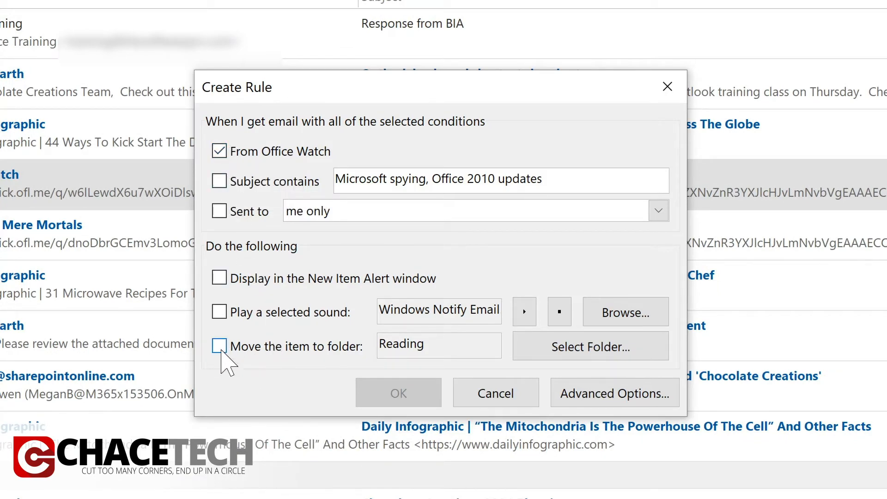
# Set the rule to move matching messages to the Tech Newsletters folder
pyautogui.click(219, 347)
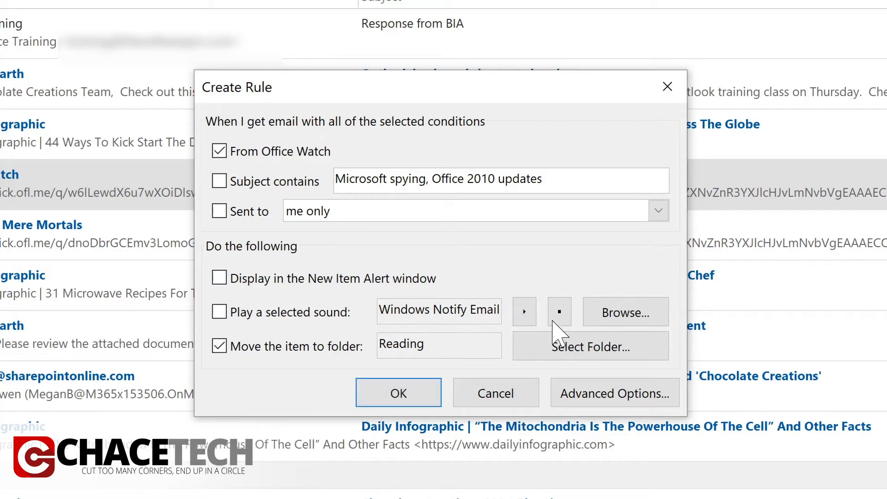
pyautogui.click(573, 354)
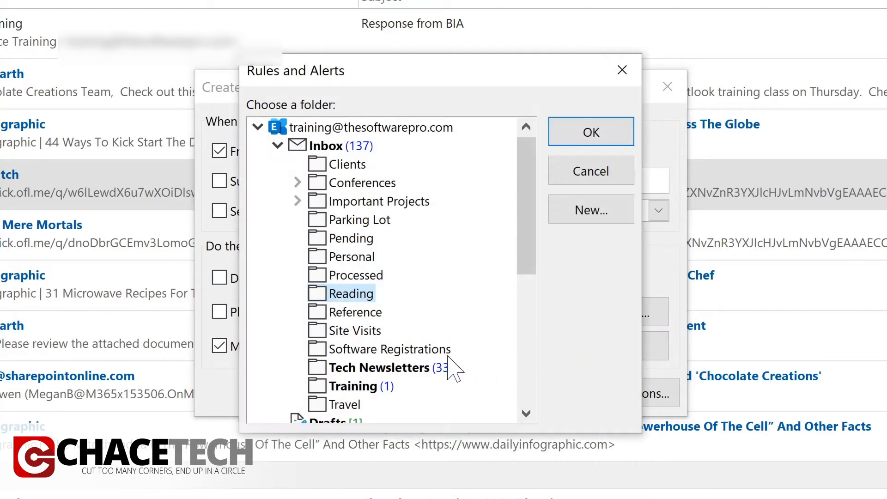
pyautogui.click(355, 368)
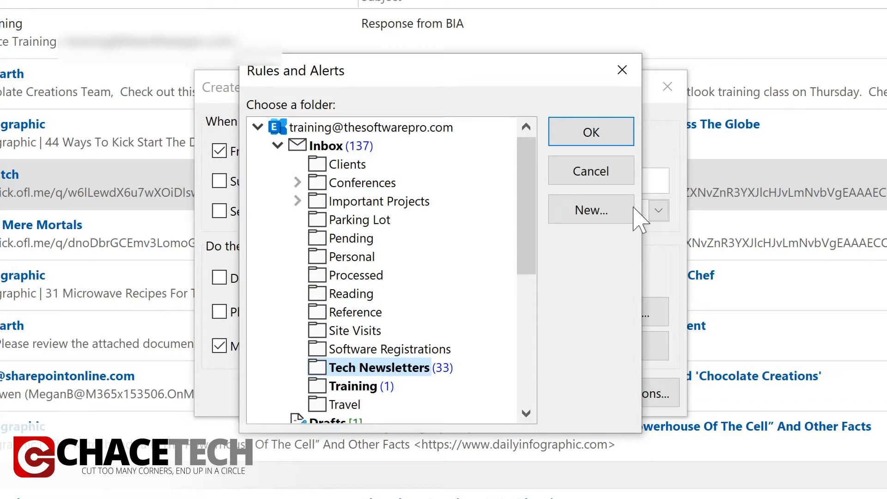
pyautogui.click(615, 132)
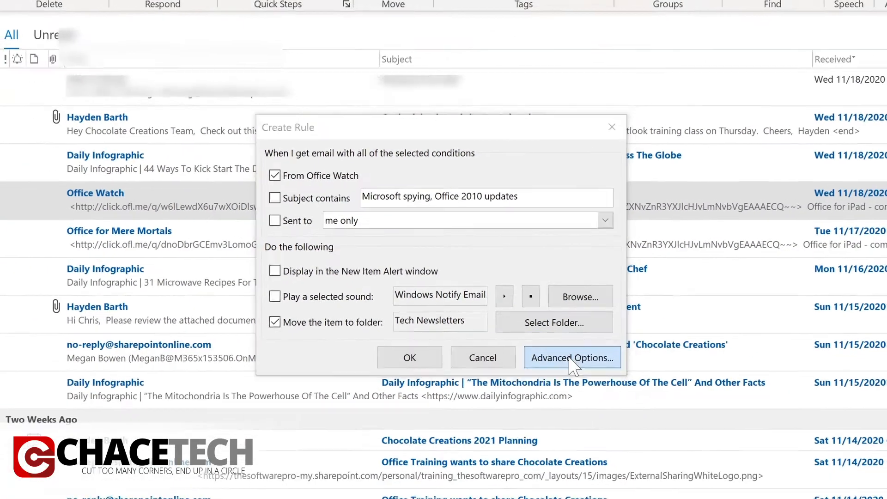
# Go through the rule's advanced conditions, actions and exceptions, enable running it now on messages already in Inbox, and finish the rule
pyautogui.click(596, 394)
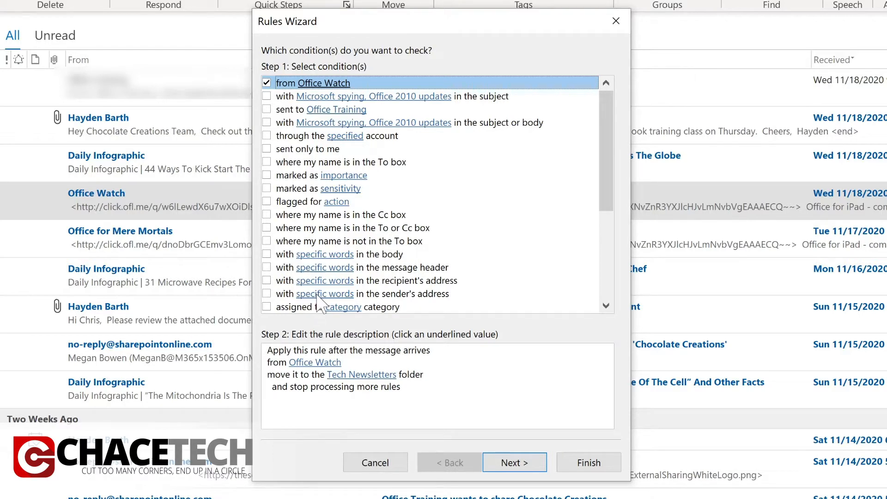
pyautogui.click(513, 463)
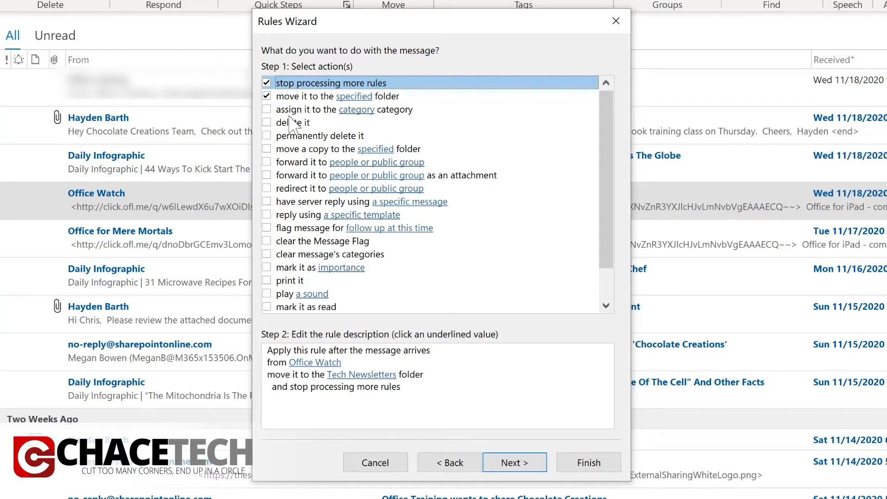
pyautogui.click(511, 464)
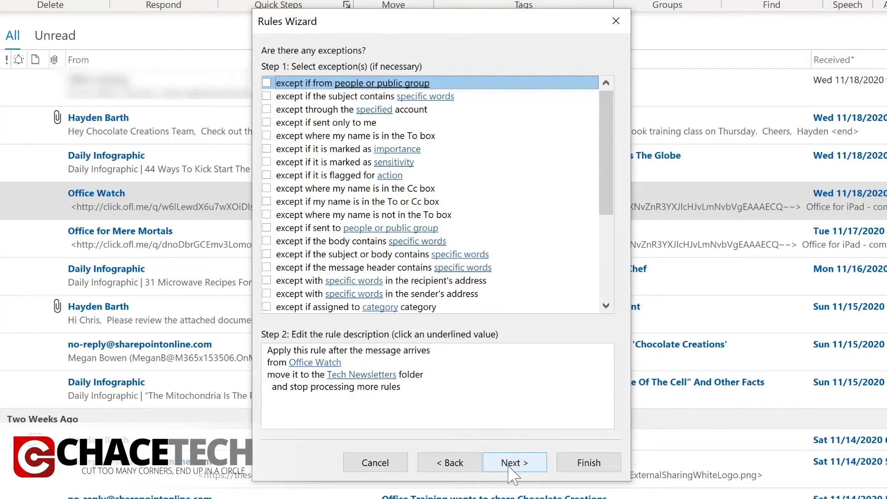
pyautogui.click(512, 464)
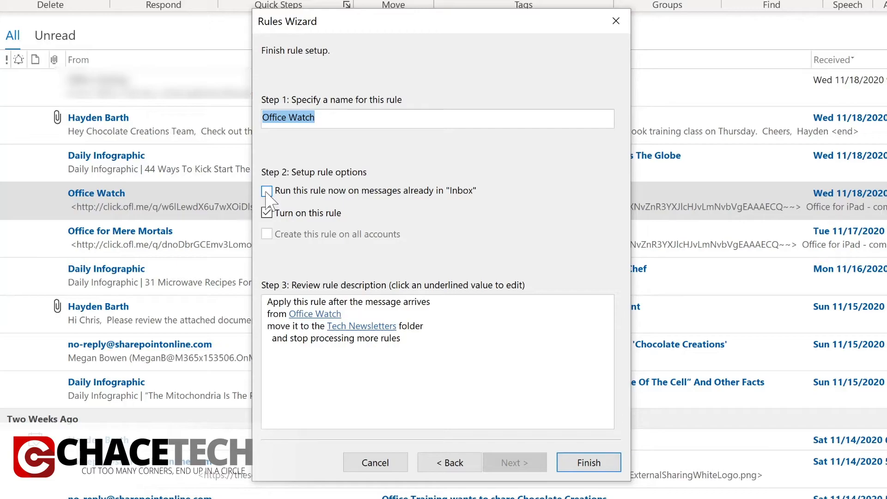
pyautogui.click(267, 192)
pyautogui.click(581, 463)
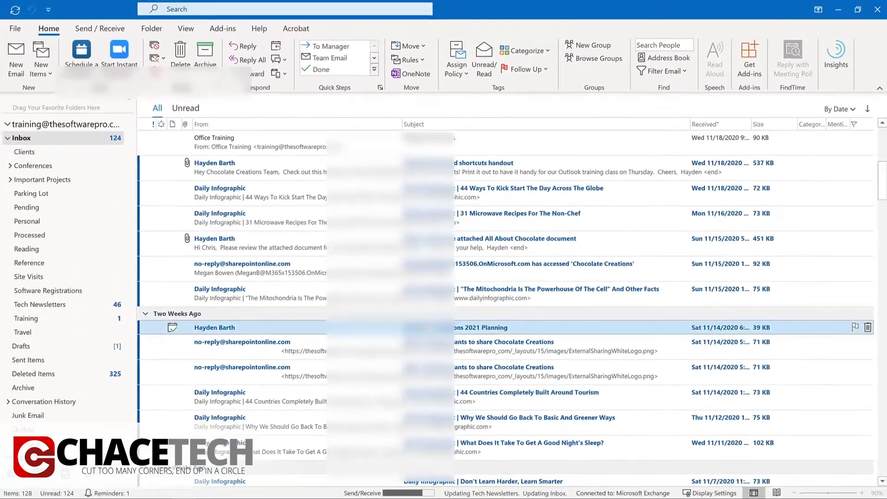
# View the Tech Newsletters folder and open the rules and alerts manager
pyautogui.click(65, 306)
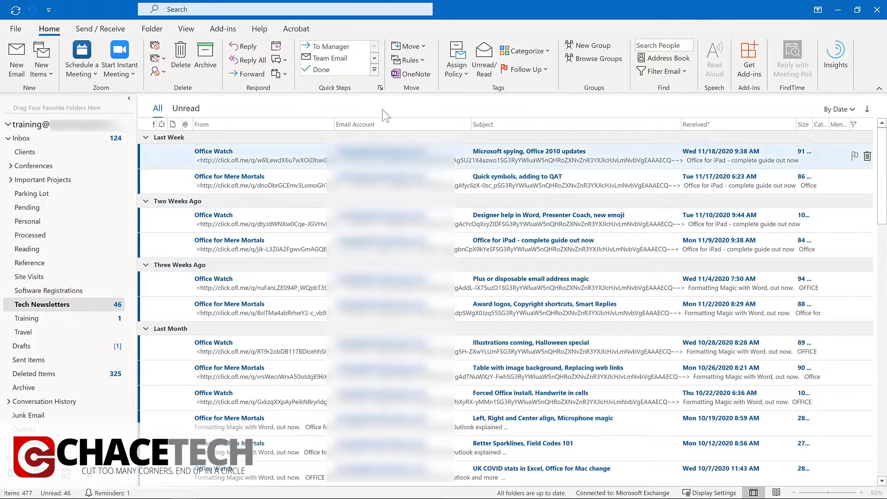
pyautogui.click(419, 63)
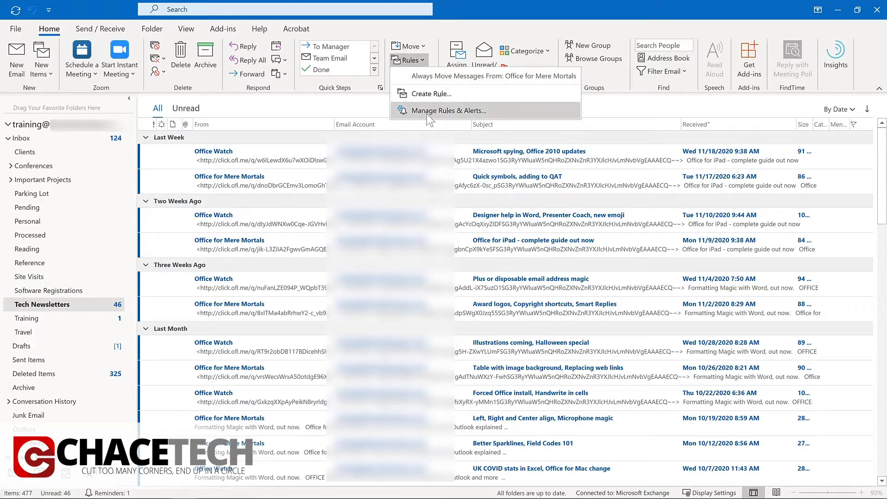
pyautogui.click(426, 110)
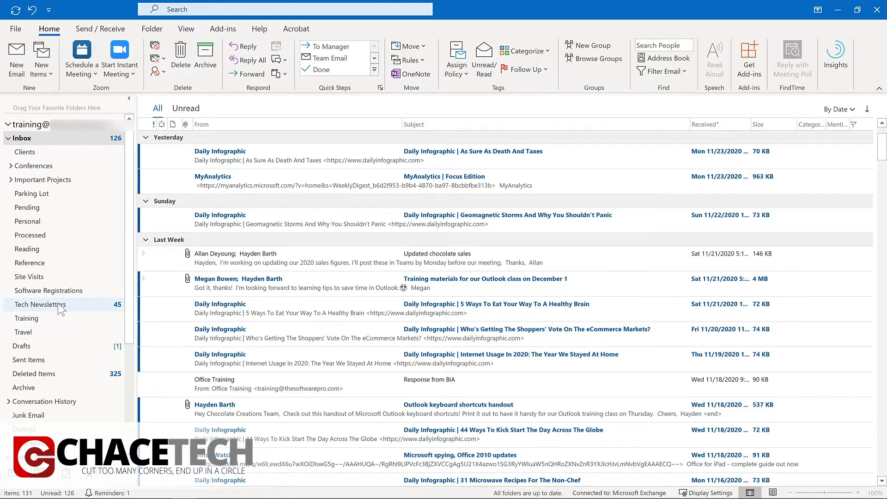
# Add the Tech Newsletters and Training folders to Favorites
pyautogui.moveTo(59, 303); pyautogui.dragTo(61, 105)
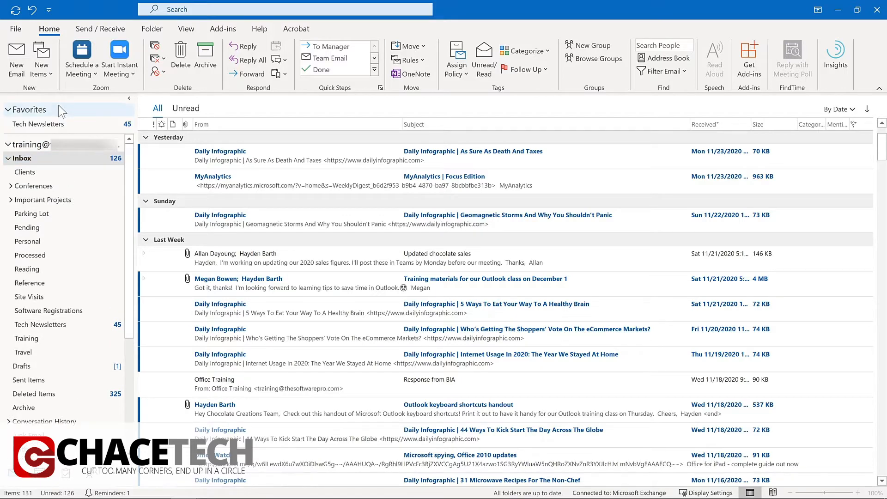
pyautogui.rightClick(47, 341)
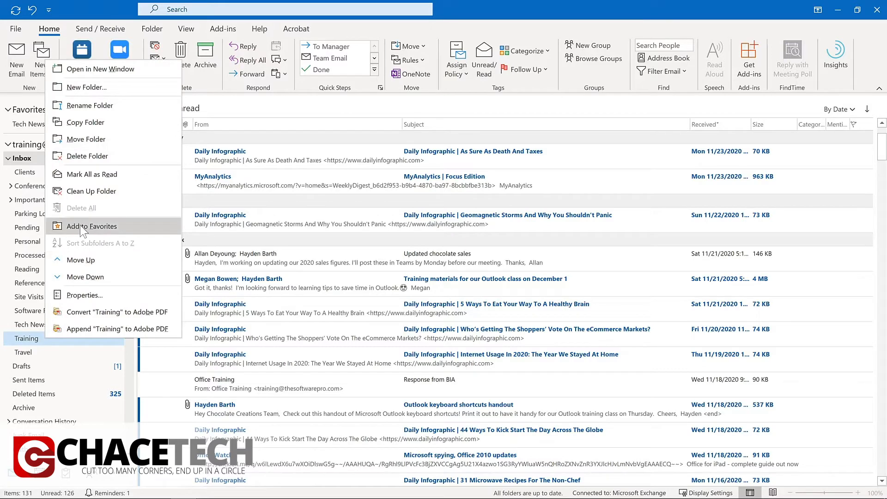
pyautogui.click(80, 226)
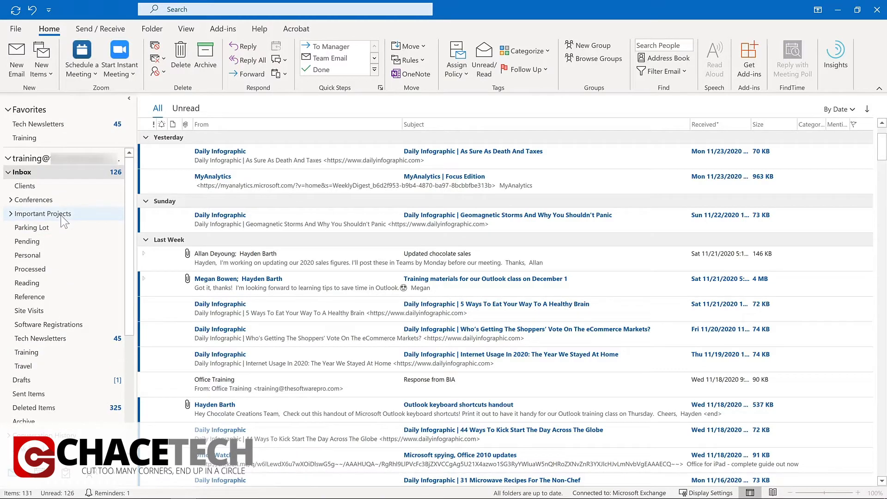
# Add the Important Projects folder to Favorites
pyautogui.click(64, 215)
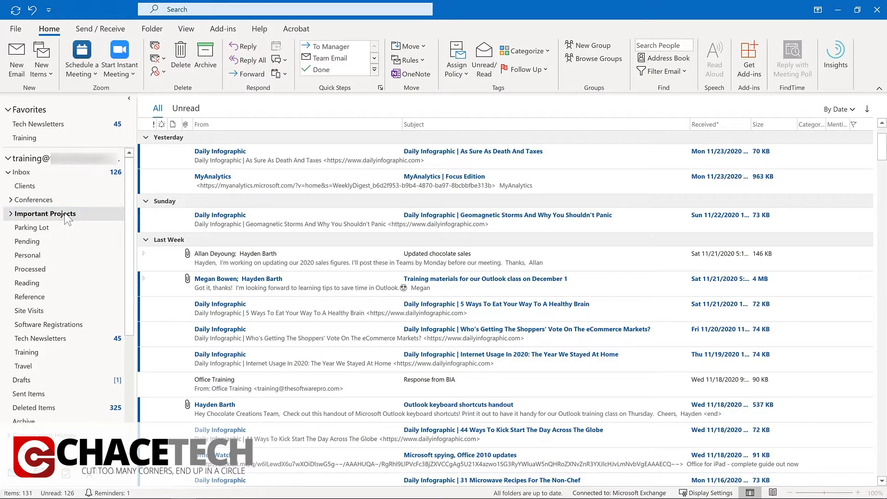
pyautogui.click(152, 29)
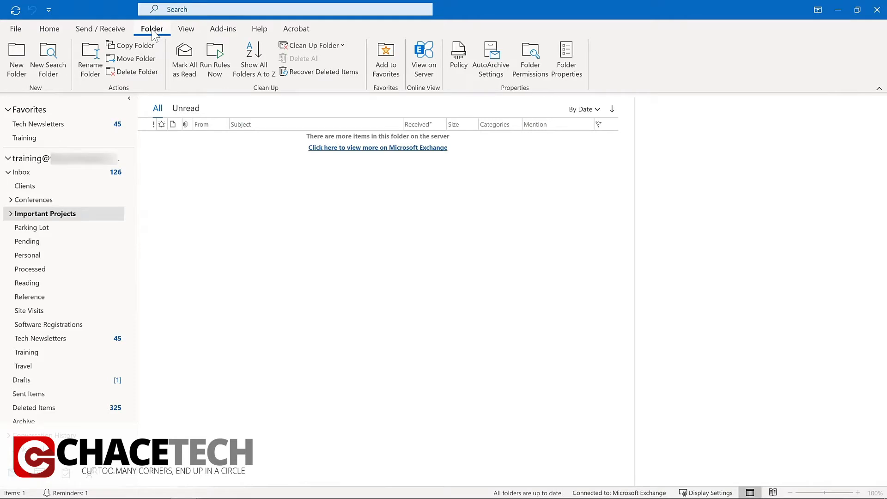
pyautogui.click(378, 62)
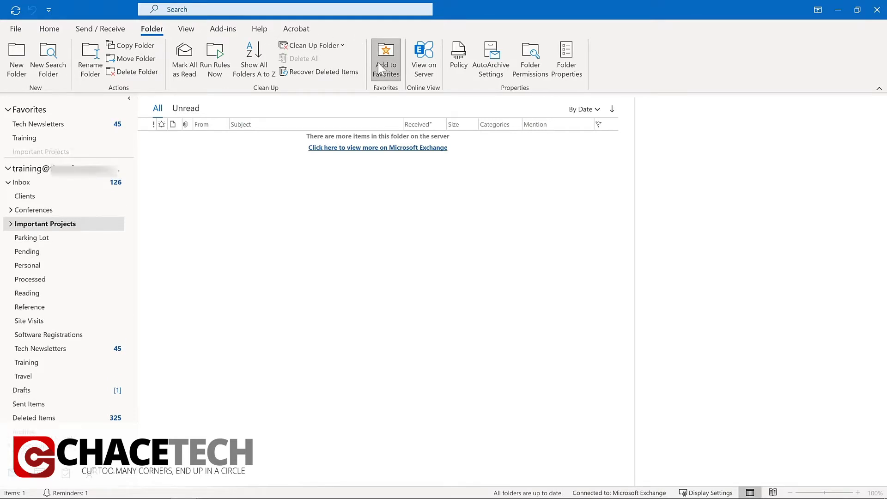
# Move Tech Newsletters to the end of the Favorites list and remove Important Projects from Favorites
pyautogui.click(37, 124)
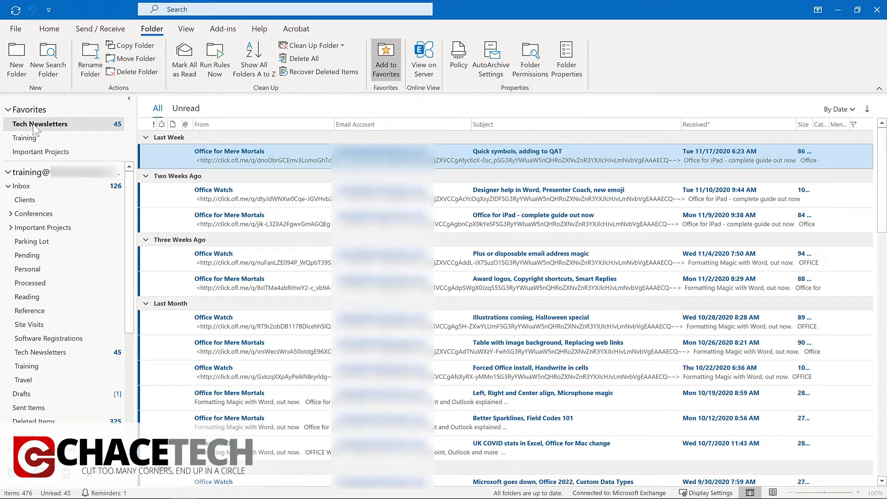
pyautogui.moveTo(35, 131); pyautogui.dragTo(35, 156)
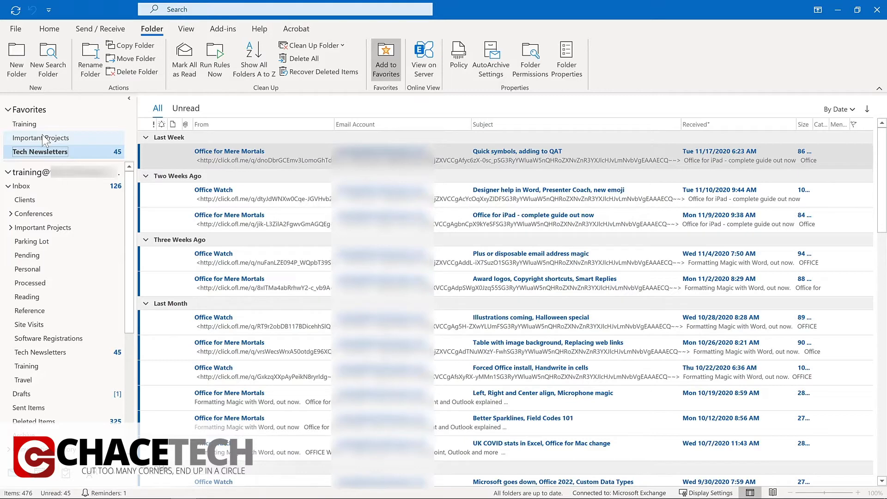
pyautogui.rightClick(44, 139)
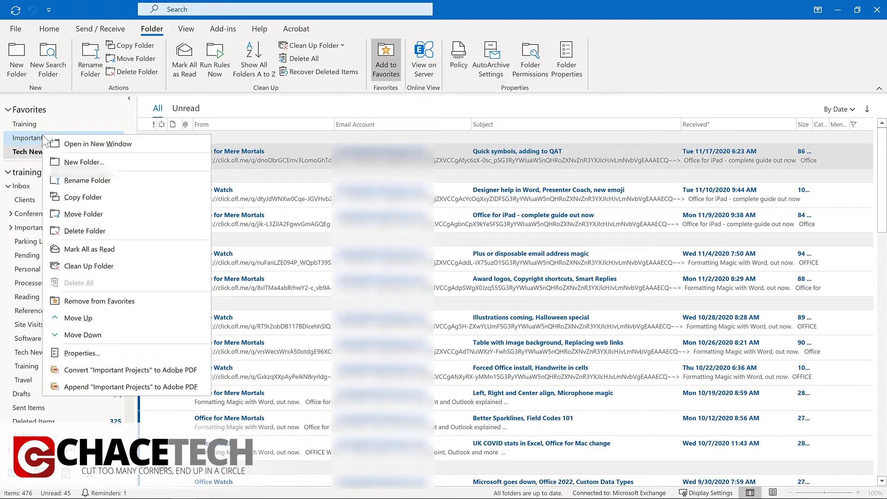
pyautogui.click(91, 297)
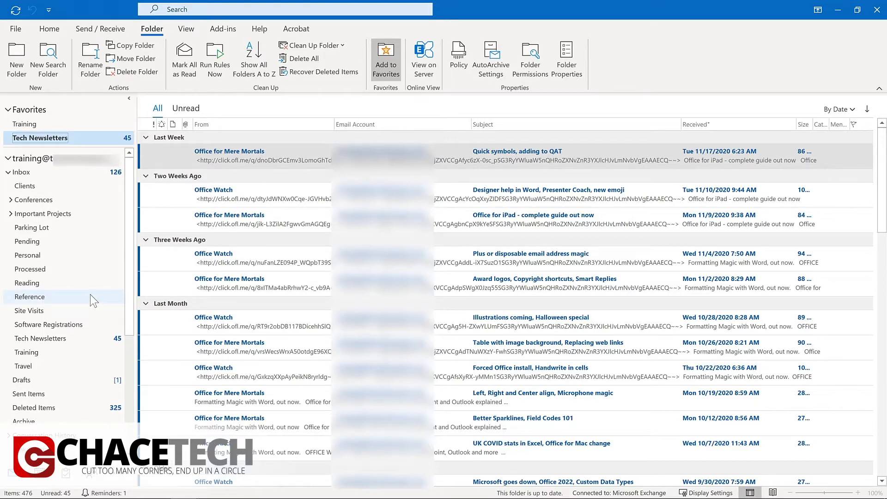
# Return to the Inbox and move the Office Watch message "Microsoft spying, Office 2010 updates" to the Tech Newsletters favorite
pyautogui.hotkey('ctrl', 'shift', 'i')
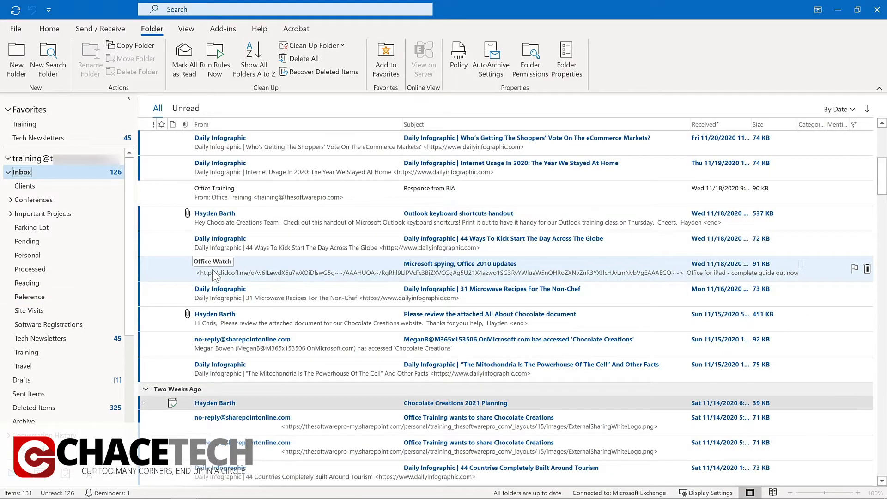
pyautogui.moveTo(214, 276); pyautogui.dragTo(72, 140)
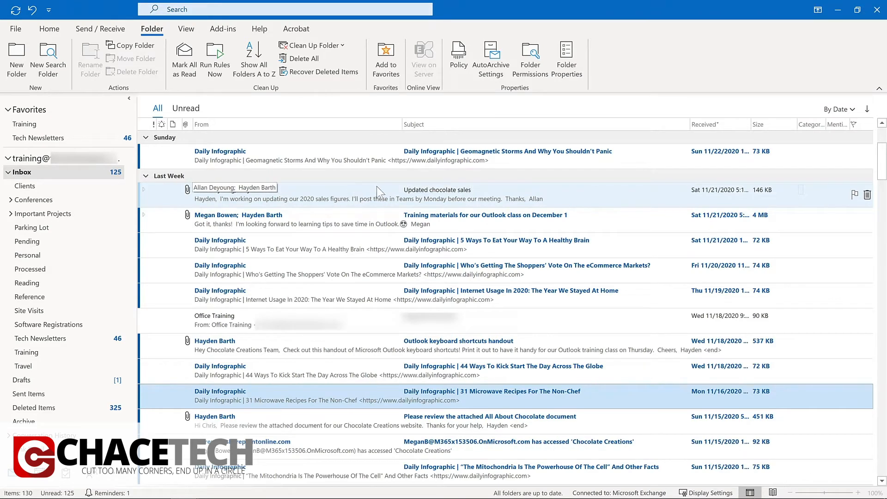
# Flag the "Updated chocolate sales" message for follow-up with a reminder and a start date of Monday, November 30, 2020
pyautogui.click(855, 196)
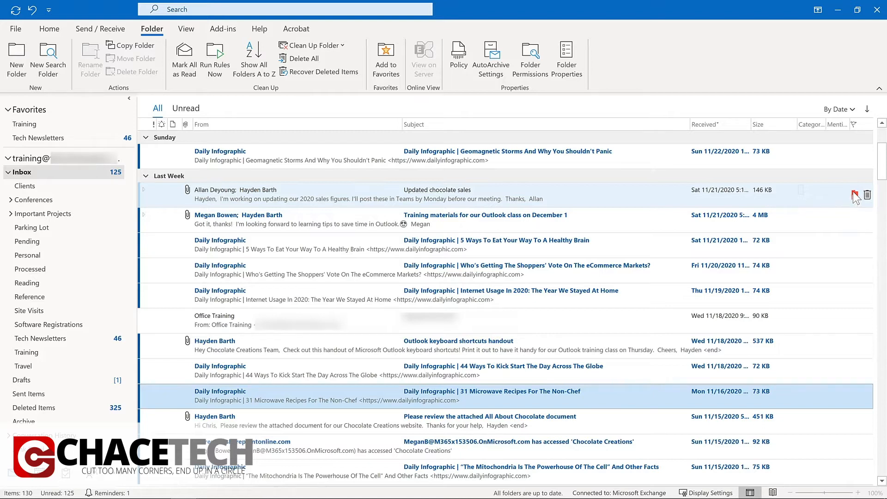
pyautogui.rightClick(855, 196)
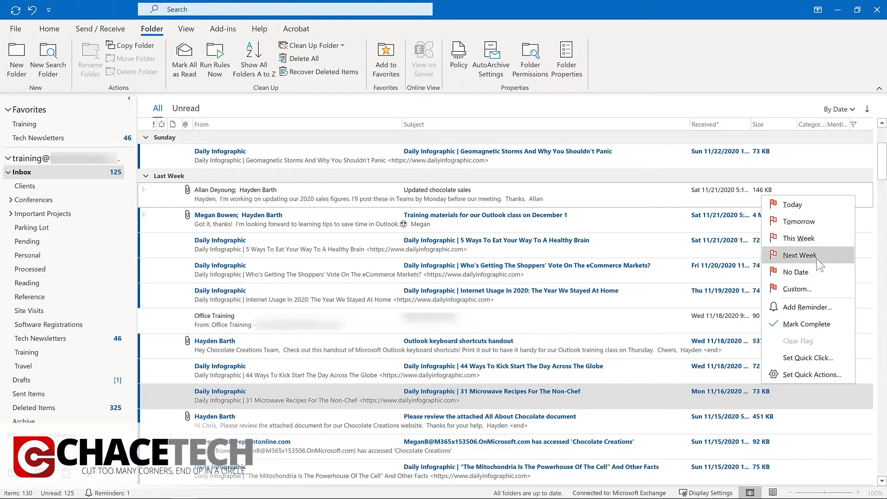
pyautogui.click(806, 305)
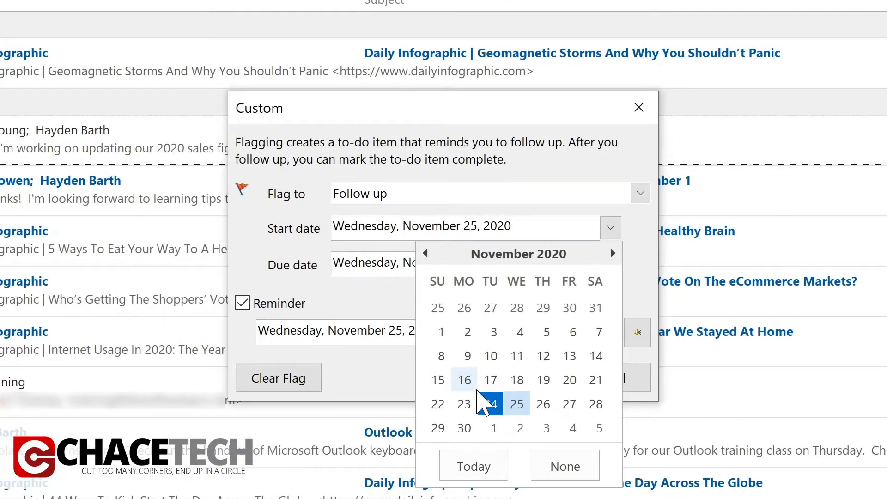
pyautogui.click(465, 429)
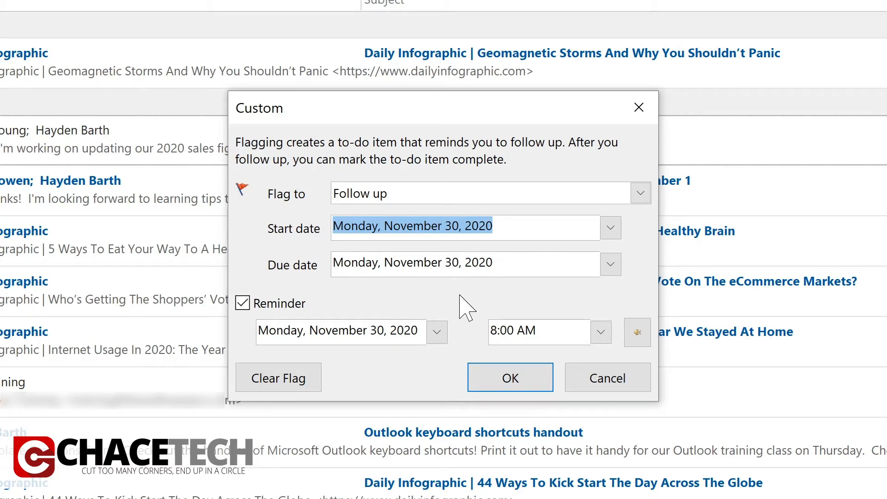
pyautogui.click(516, 384)
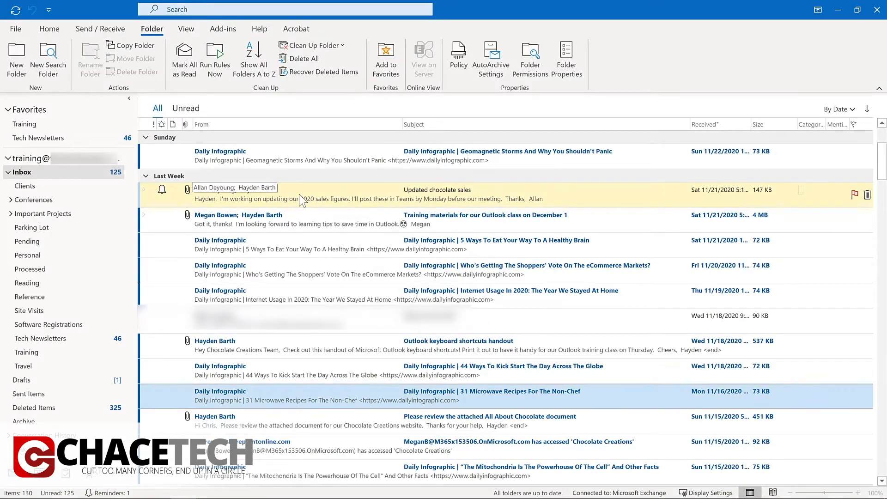
# Open the "Updated chocolate sales" message, review its follow-up flag choices, and close the message
pyautogui.doubleClick(301, 197)
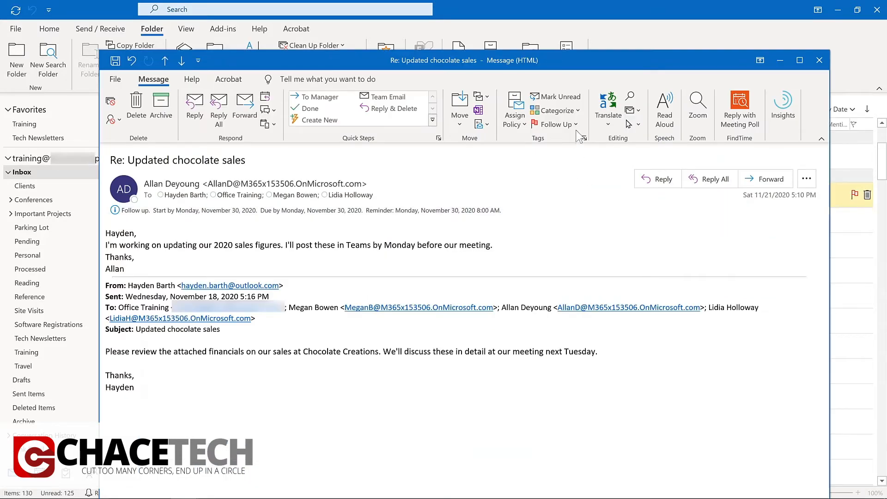
pyautogui.click(575, 124)
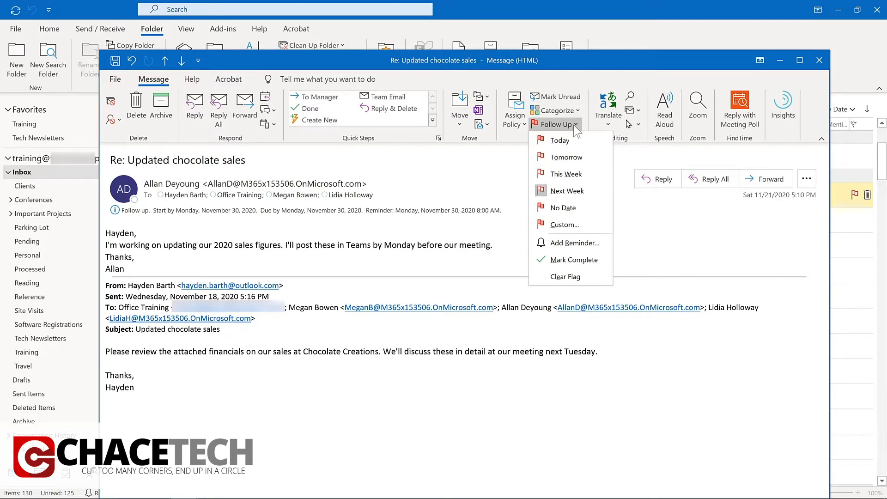
pyautogui.press('Escape')
pyautogui.press('Escape')
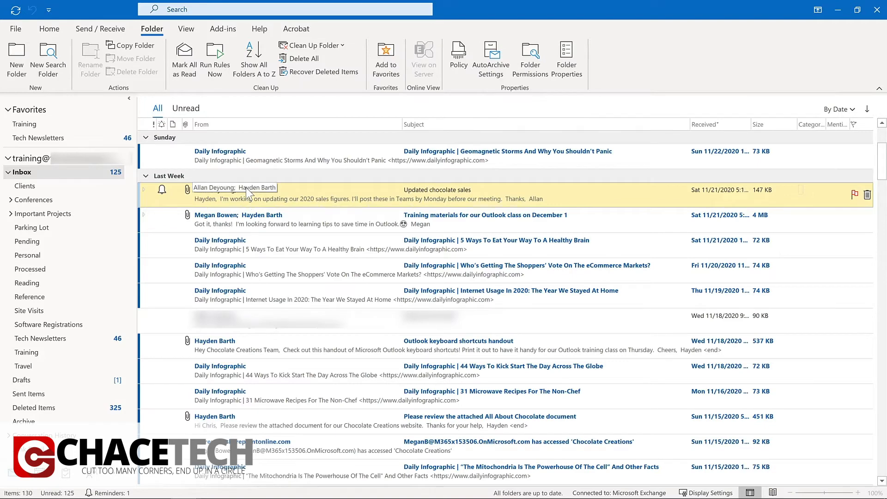
# Copy the "Please review the attached All About Chocolate document" message to Tasks as a task with the email attached
pyautogui.scroll(-3, 246, 187)
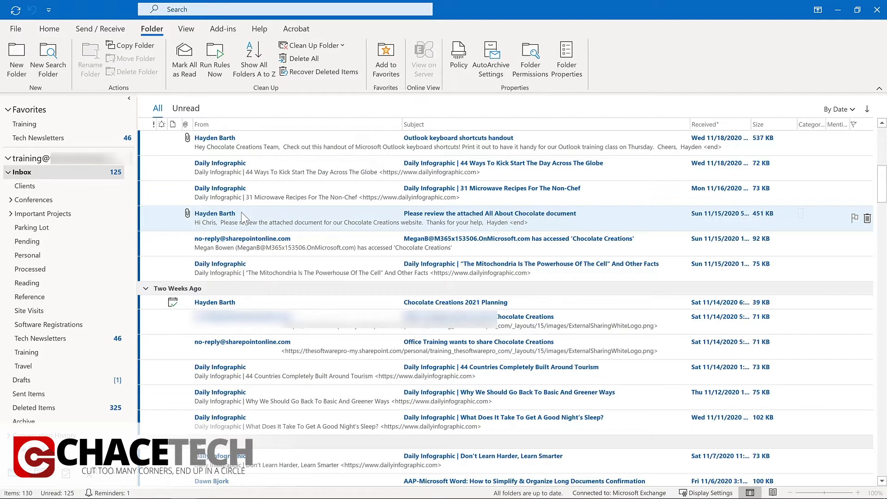
pyautogui.moveTo(241, 212); pyautogui.dragTo(67, 473)
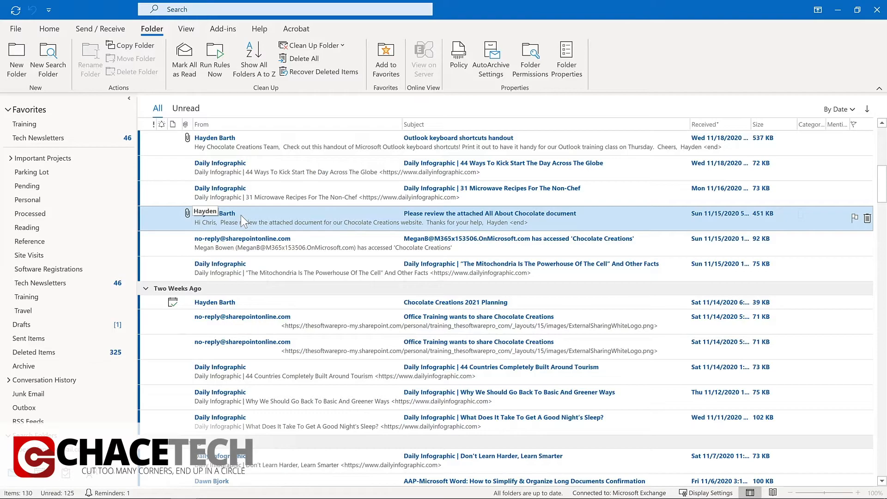
pyautogui.moveTo(240, 215); pyautogui.dragTo(65, 471)
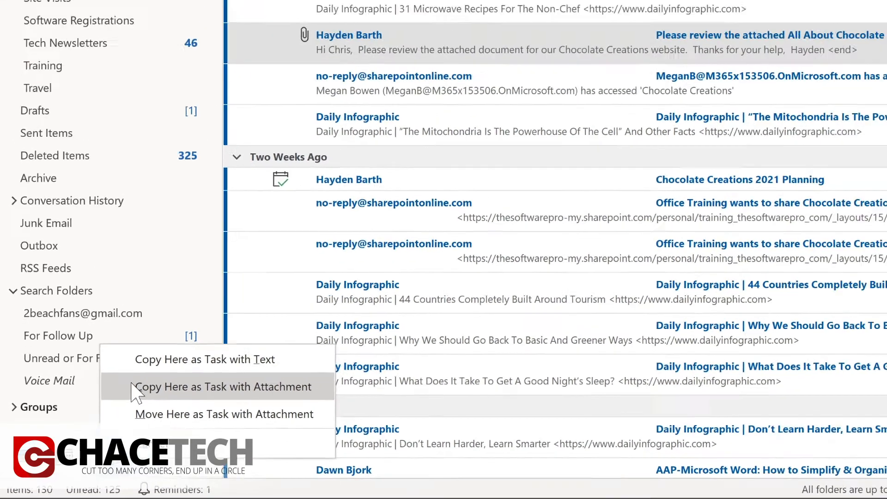
pyautogui.click(165, 365)
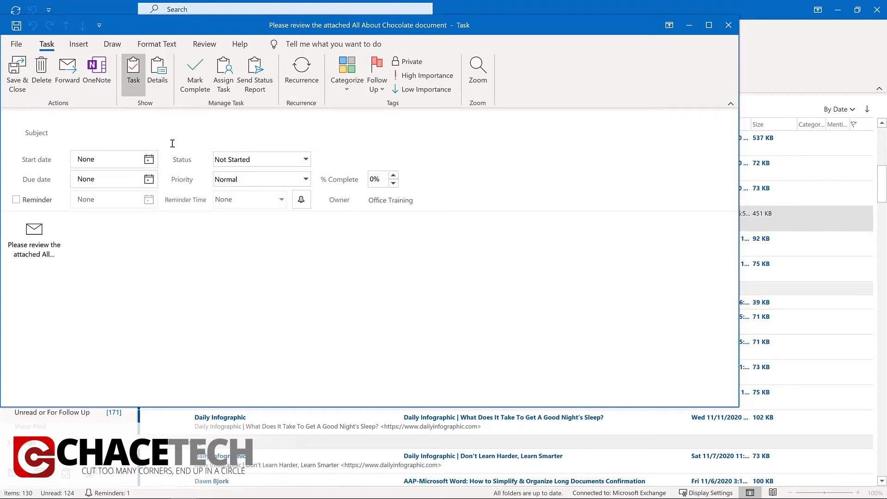
# Set the new task's start date to Thursday, December 3, 2020 and turn on its reminder
pyautogui.click(148, 159)
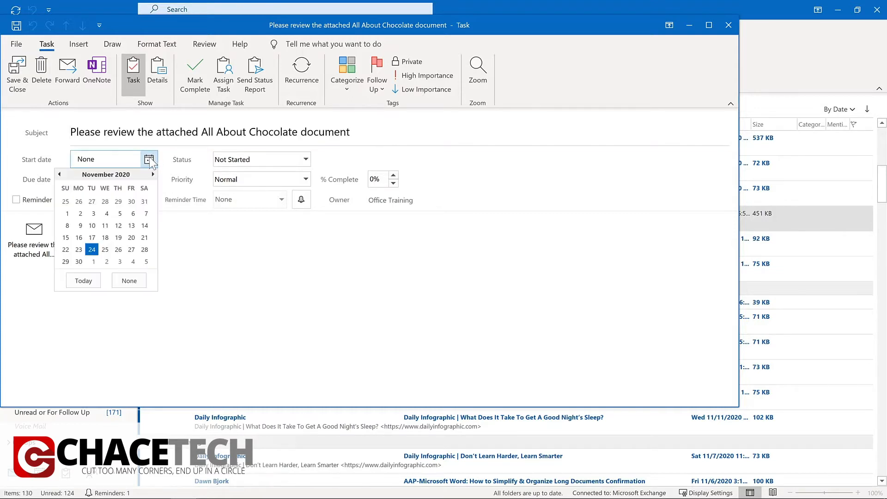
pyautogui.click(120, 262)
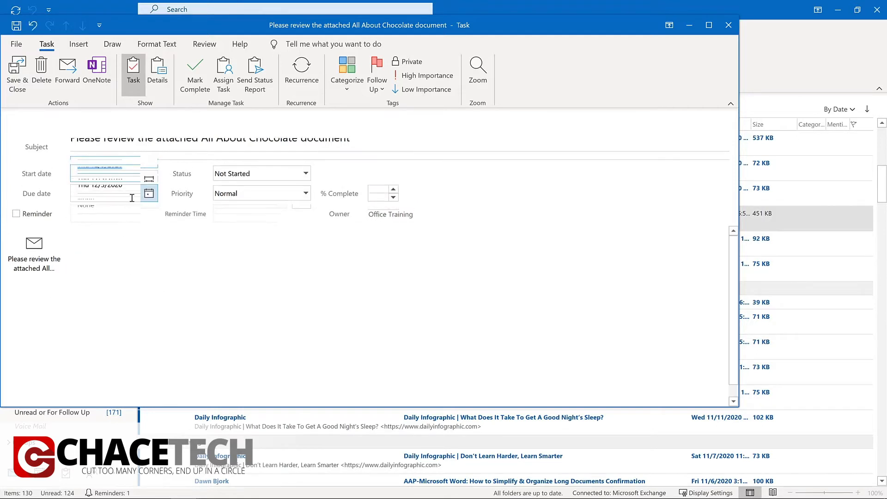
pyautogui.click(17, 214)
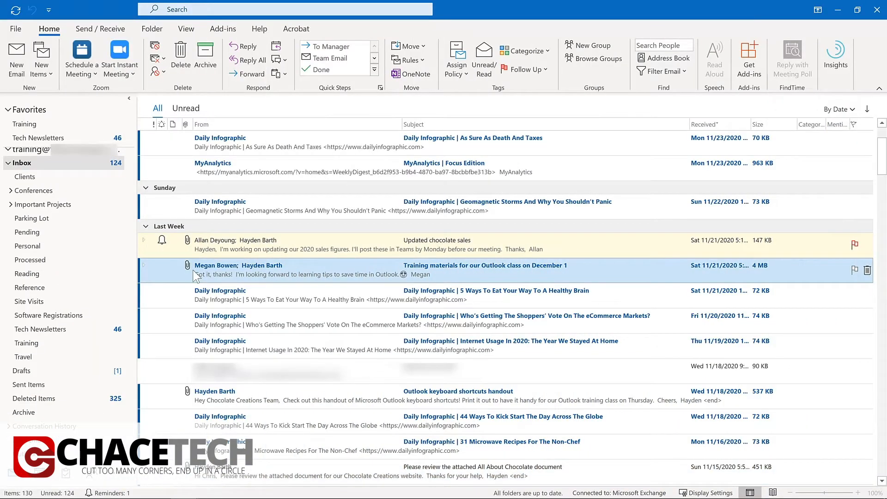
# Send a "Review materials for Outlook training" meeting invitation made from the December 1 class message, for 11/30/2020, 11:00 AM to 12:00 PM, location Virtual
pyautogui.moveTo(185, 273); pyautogui.dragTo(47, 474)
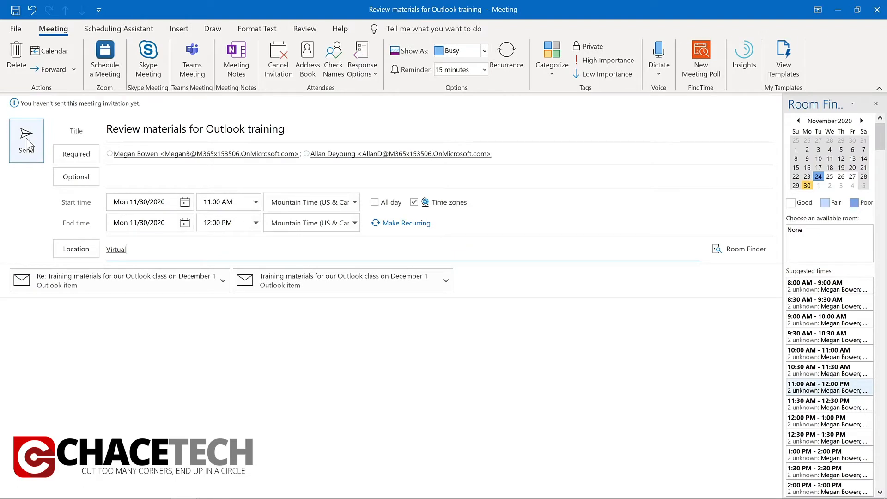
pyautogui.click(27, 141)
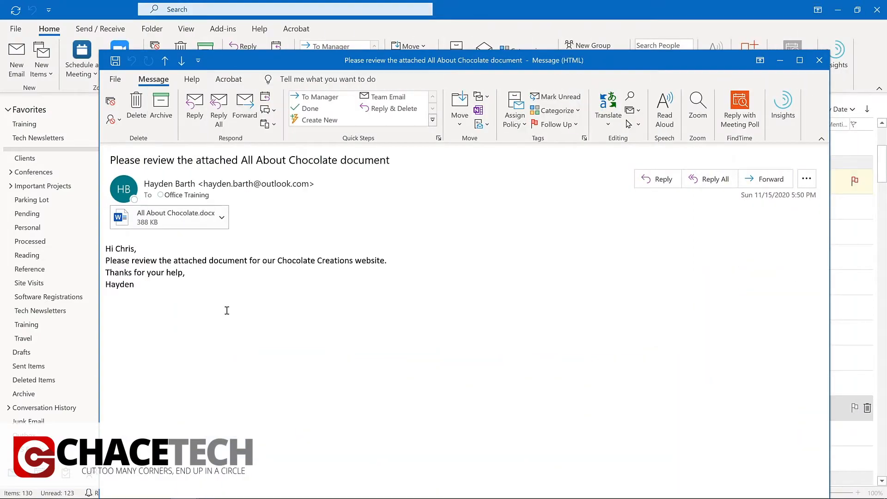
# Open the program options from the "Please review the attached All About Chocolate document" message
pyautogui.click(115, 79)
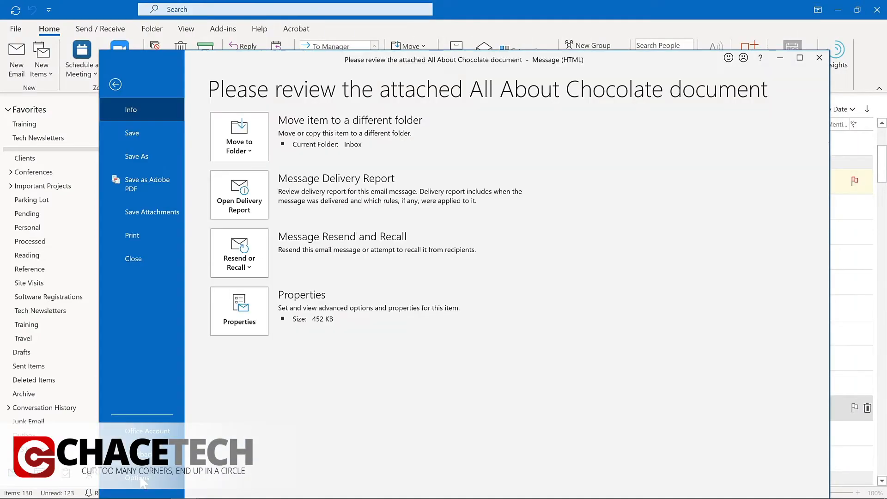
pyautogui.click(141, 479)
pyautogui.click(271, 234)
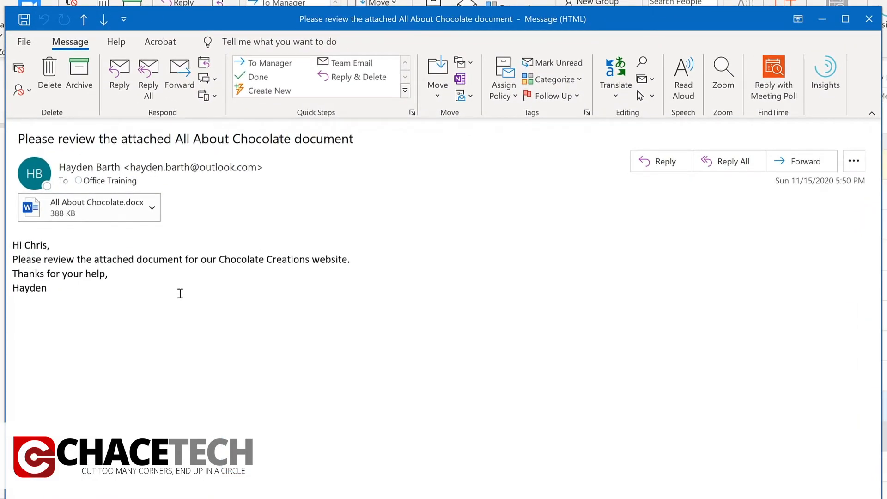
# Read the open message aloud, pause it, replay from the word "document" in the body, and pause again
pyautogui.click(684, 86)
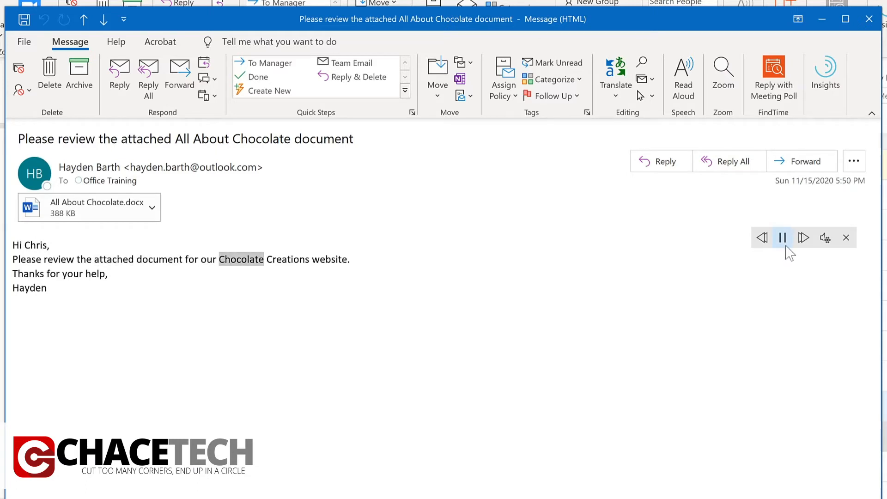
pyautogui.click(783, 239)
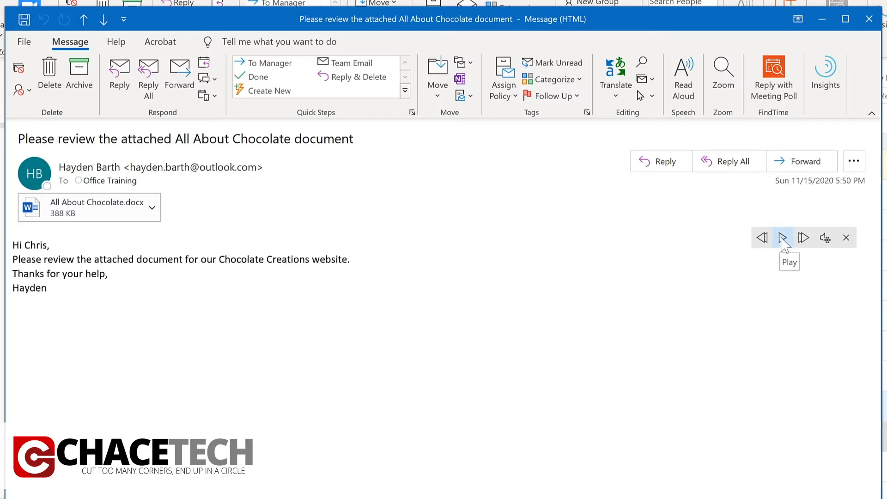
pyautogui.click(156, 259)
pyautogui.click(783, 238)
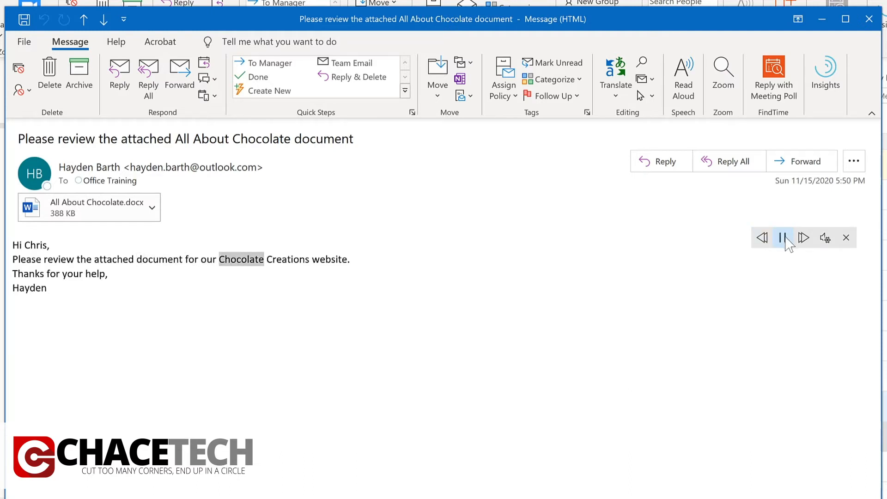
pyautogui.click(785, 238)
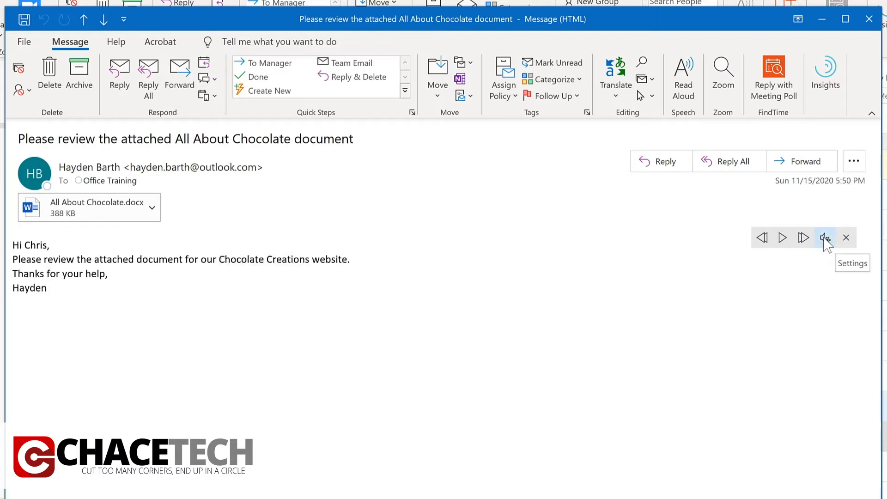
# Increase the Read Aloud reading speed slightly, choose the Microsoft Mark voice, and play the message
pyautogui.click(826, 240)
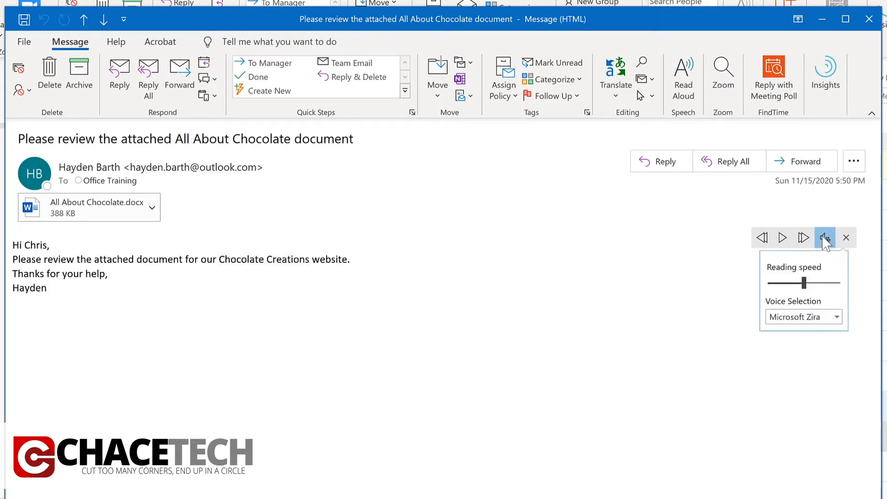
pyautogui.moveTo(807, 287); pyautogui.dragTo(817, 287)
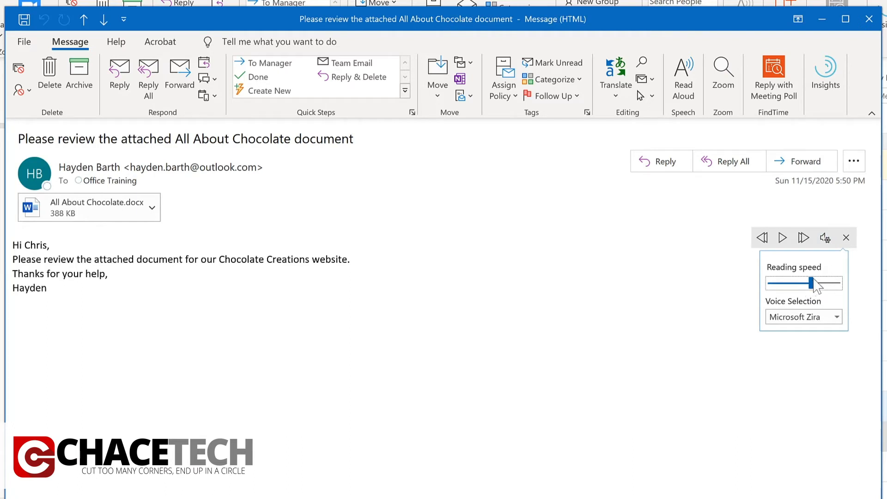
pyautogui.click(838, 317)
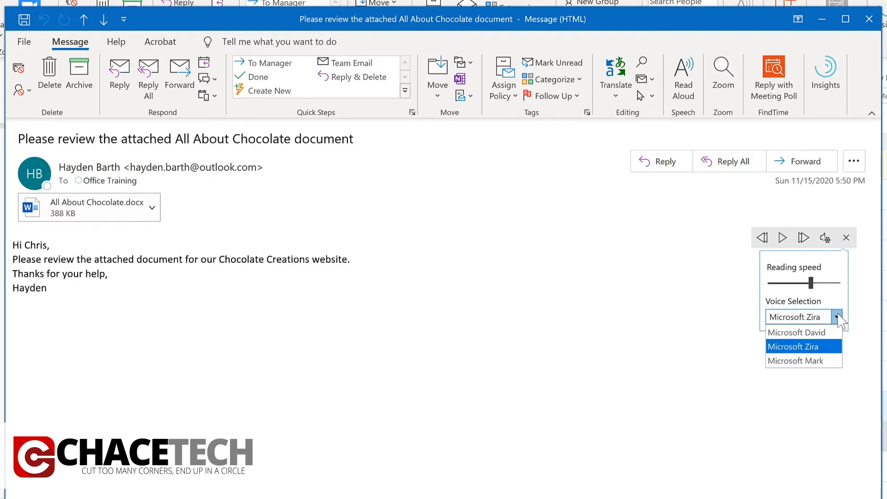
pyautogui.click(823, 362)
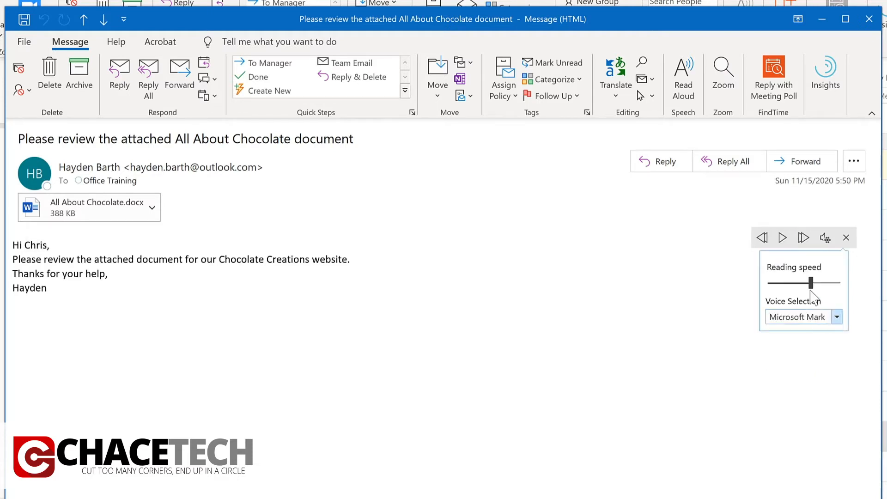
pyautogui.click(784, 242)
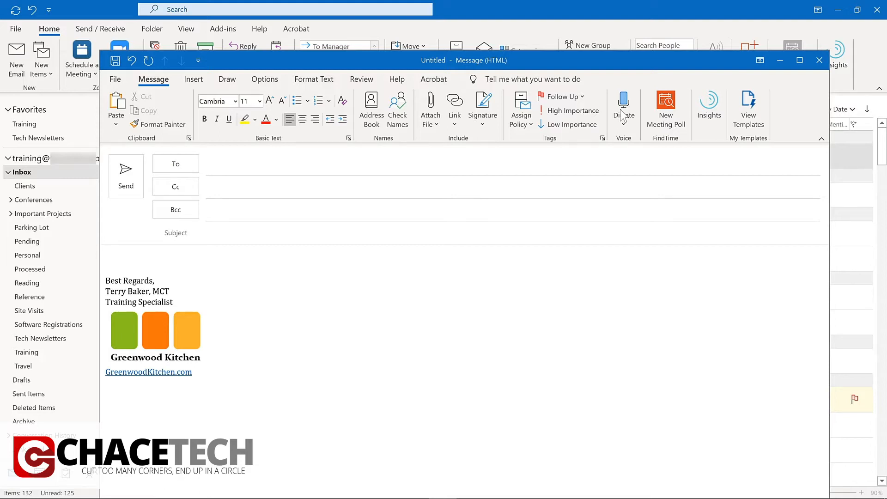
# Dictate the subject "This is my subject line" and a body beginning "the dictation feature is a handy way to create and respond to"
pyautogui.click(623, 115)
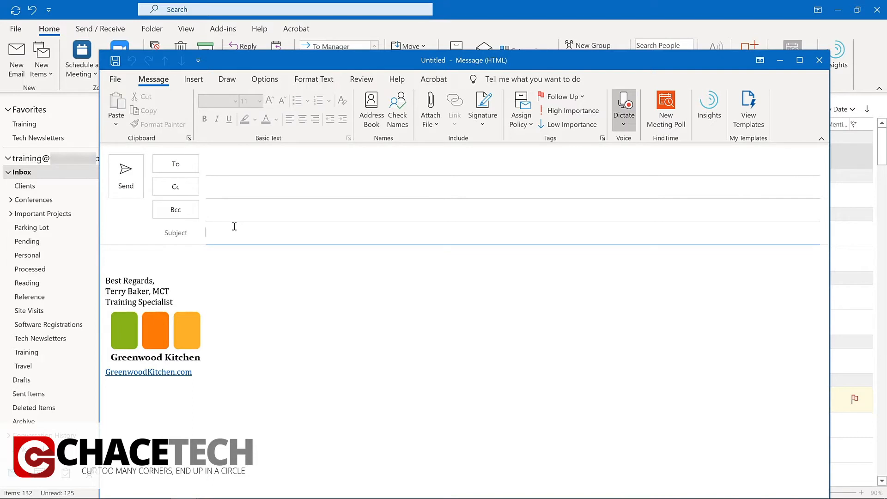
pyautogui.click(181, 261)
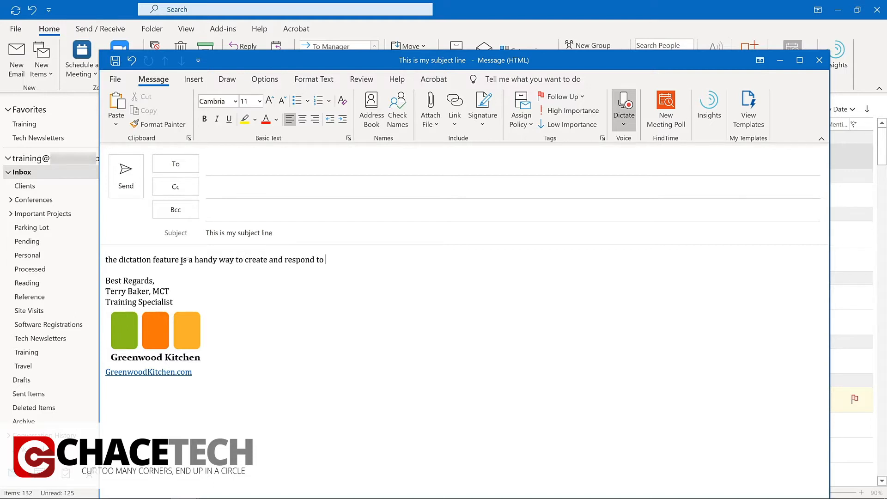
pyautogui.click(624, 109)
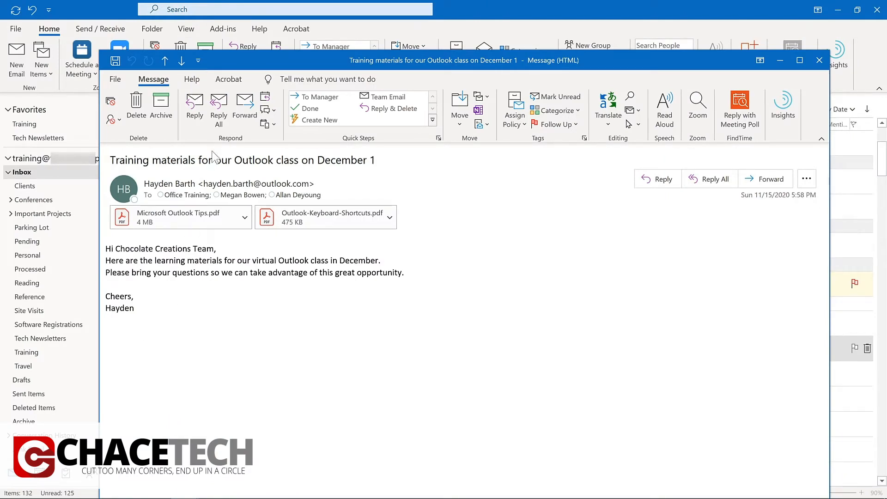
# Reply to everyone on the training materials message: "Thanks so much! I'm looking forward to working together to learn how to be more productive with Outlook."
pyautogui.click(220, 112)
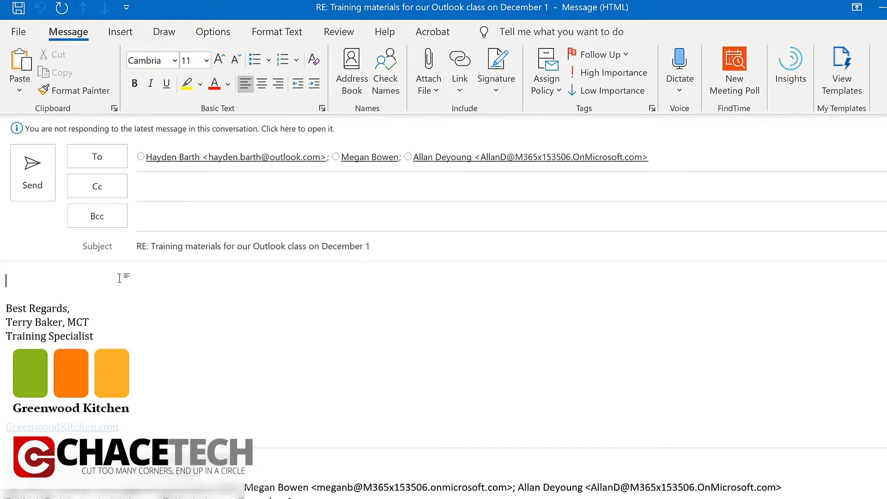
pyautogui.write("Thanks so much! I'm looking forward to working together to learn how to be more productive with Outlook.")
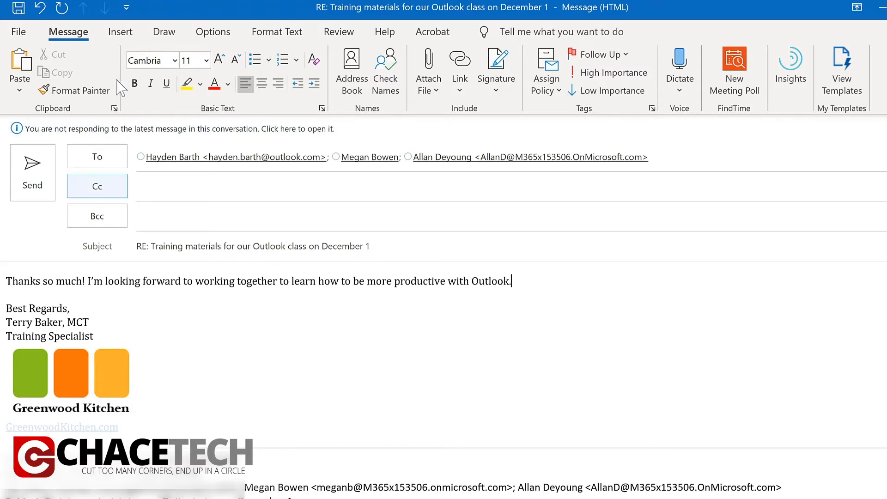
# Delay the reply's delivery until 11/30/2020 at 7:00 AM and send it
pyautogui.click(218, 33)
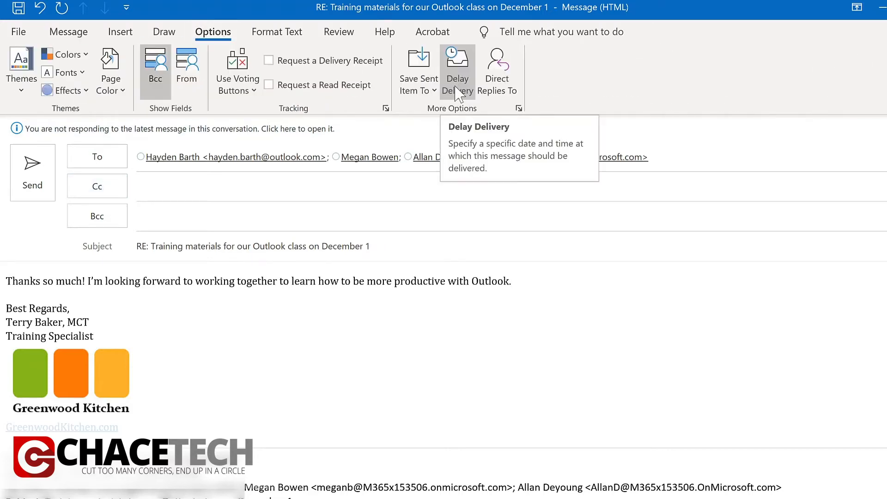
pyautogui.click(458, 88)
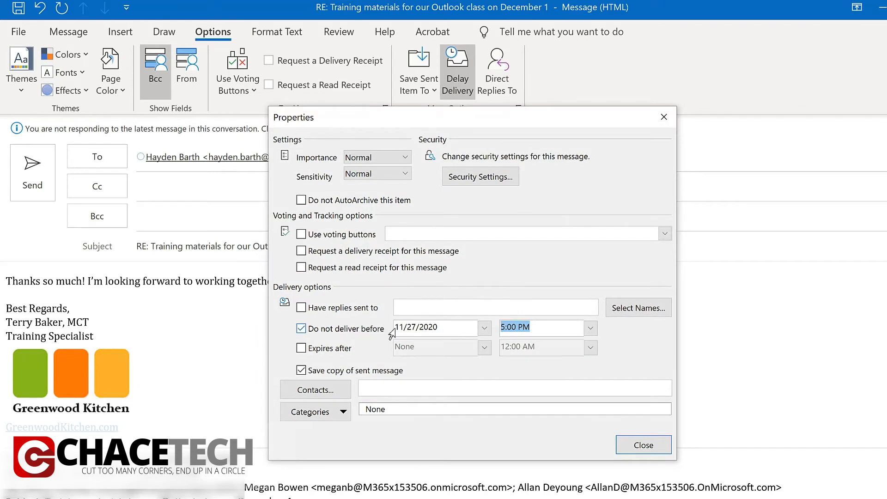
pyautogui.click(484, 328)
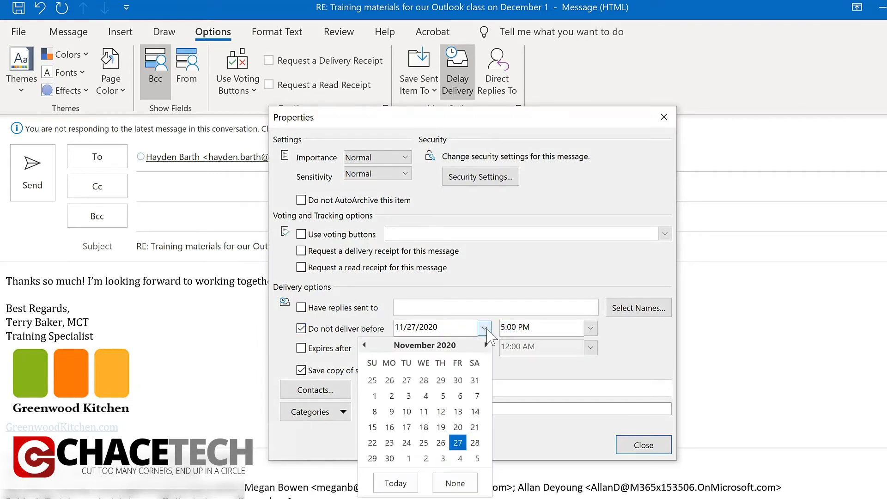
pyautogui.click(391, 458)
pyautogui.press('Tab')
pyautogui.write('7:00 AM')
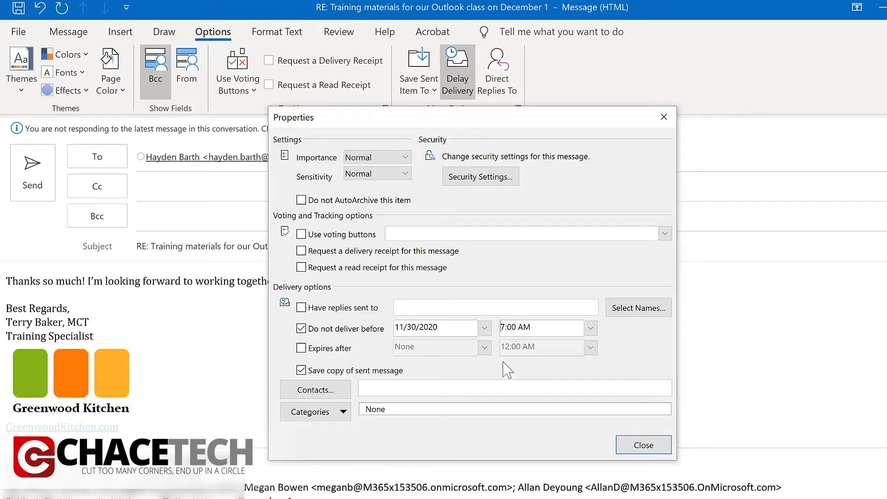
pyautogui.click(651, 451)
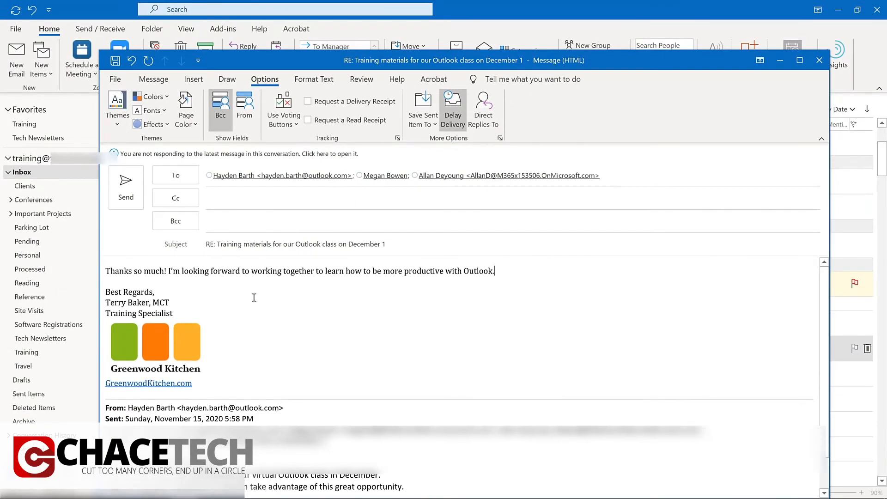
pyautogui.hotkey('ctrl', 'Return')
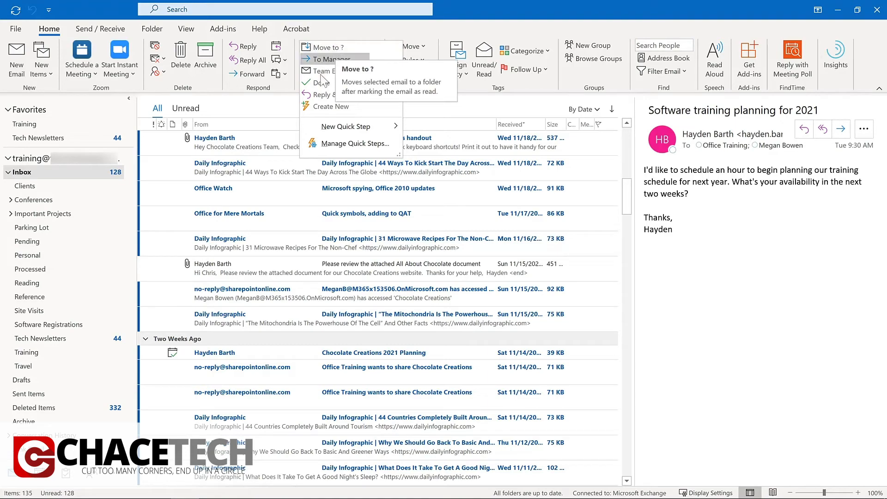
# Create a Quick Step named "Tech Newsletters" with an action that moves messages to the Tech Newsletters folder
pyautogui.click(312, 107)
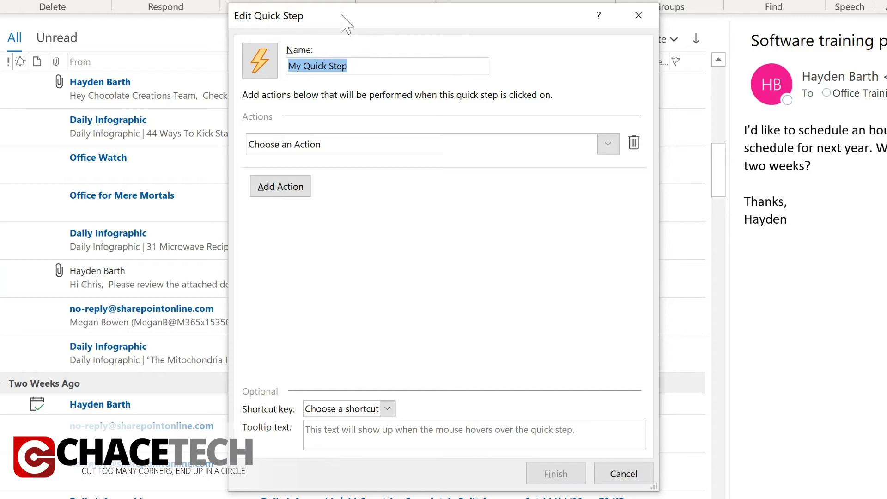
pyautogui.write('Tech Newsletters')
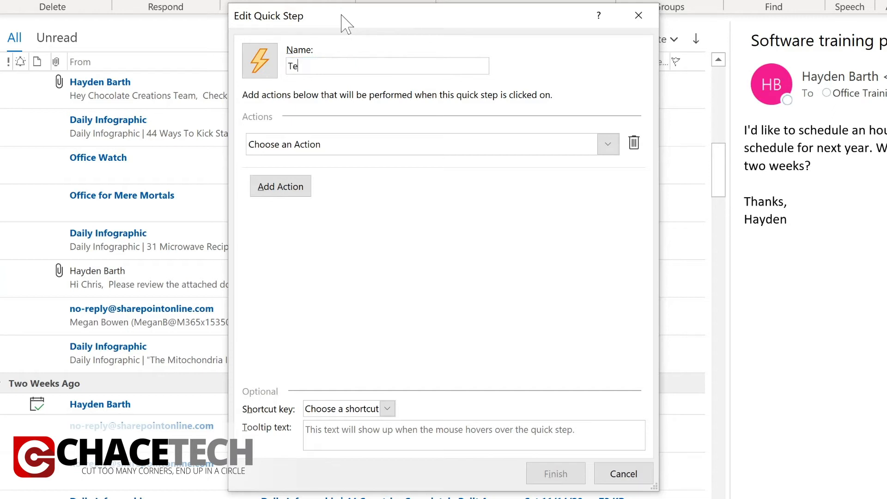
pyautogui.click(608, 149)
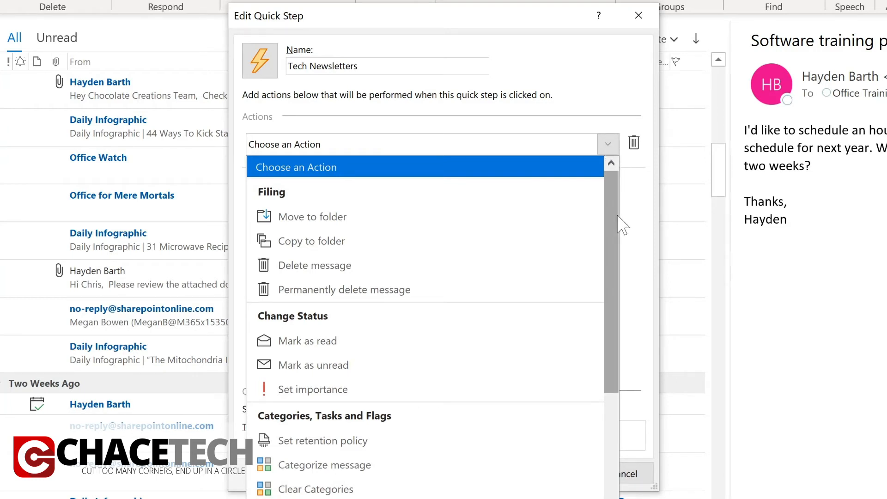
pyautogui.moveTo(617, 227); pyautogui.dragTo(609, 353)
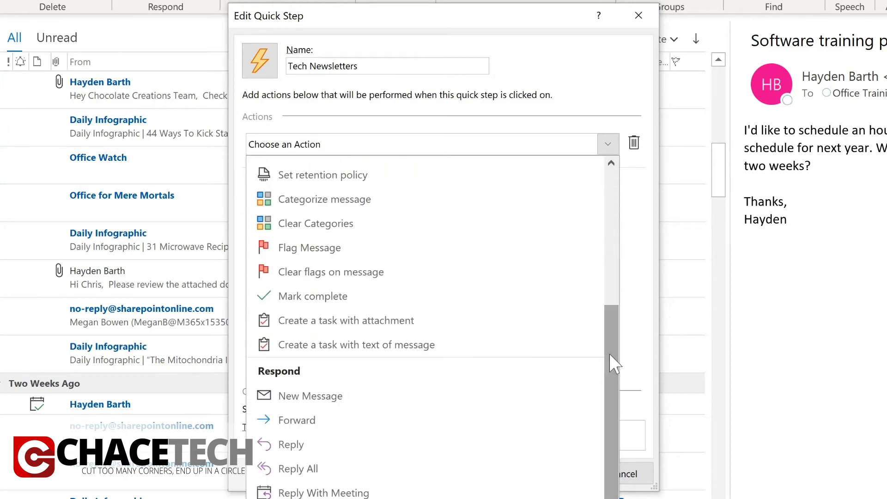
pyautogui.moveTo(609, 353); pyautogui.dragTo(605, 431)
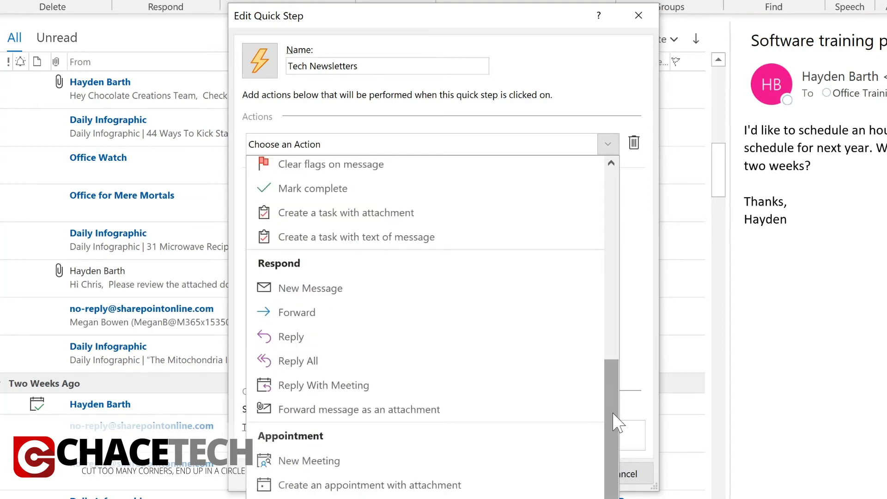
pyautogui.scroll(10, 337, 214)
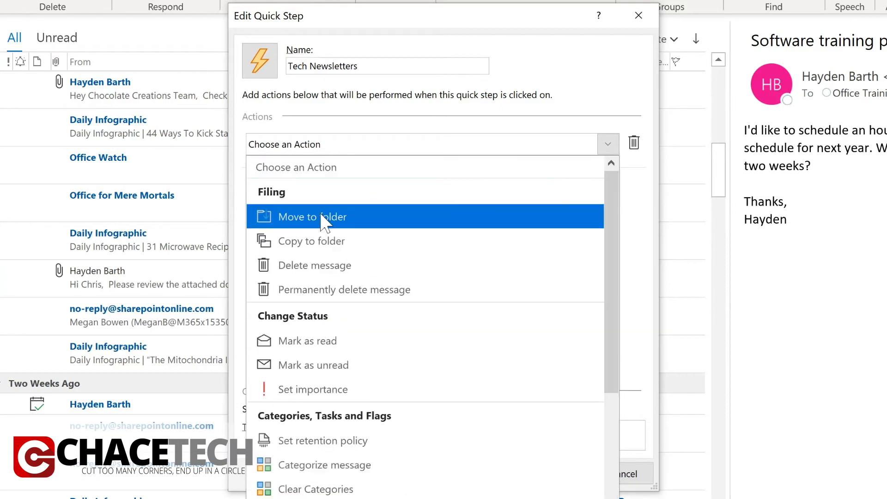
pyautogui.click(326, 224)
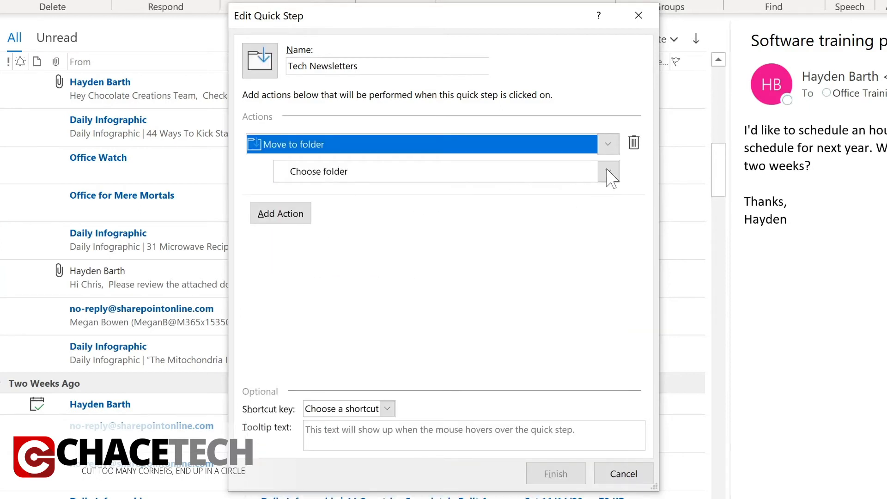
pyautogui.click(608, 172)
pyautogui.click(609, 172)
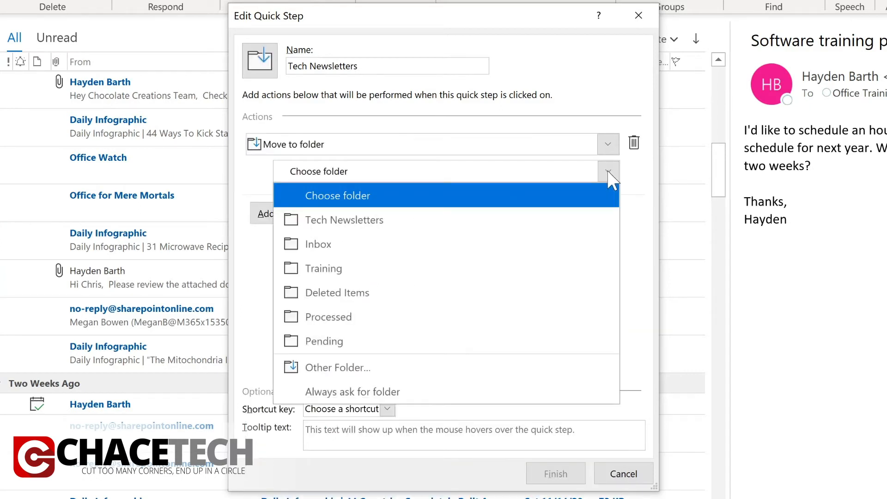
pyautogui.click(400, 221)
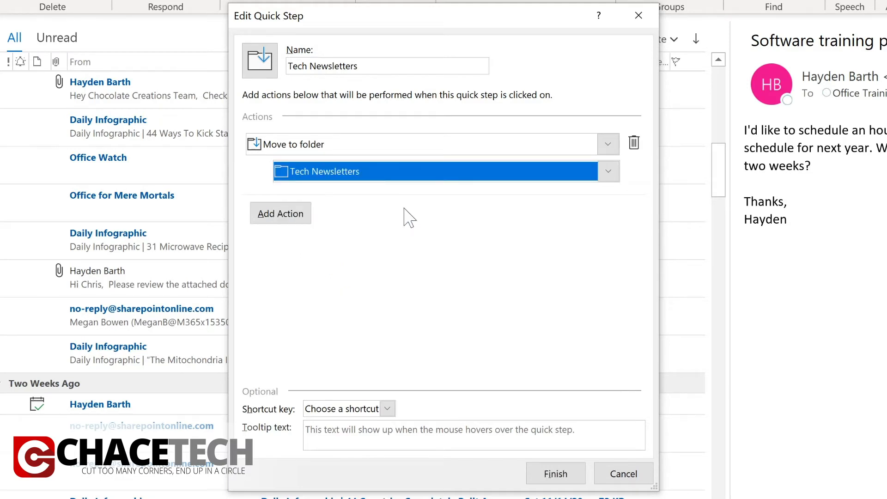
# Add a second action to the Quick Step that marks the message as read
pyautogui.click(279, 218)
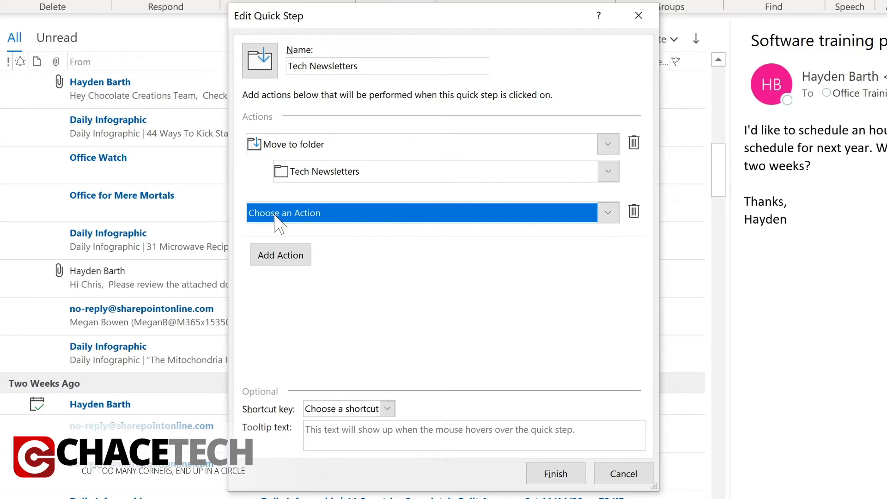
pyautogui.click(308, 214)
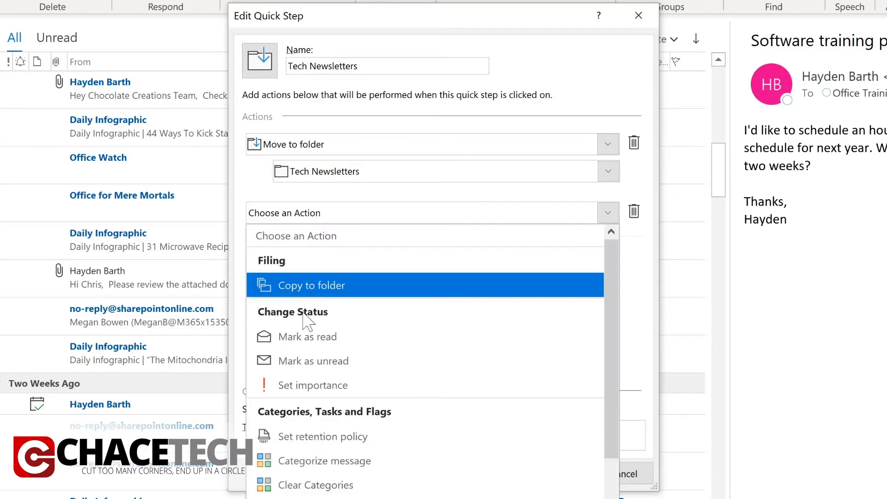
pyautogui.click(309, 340)
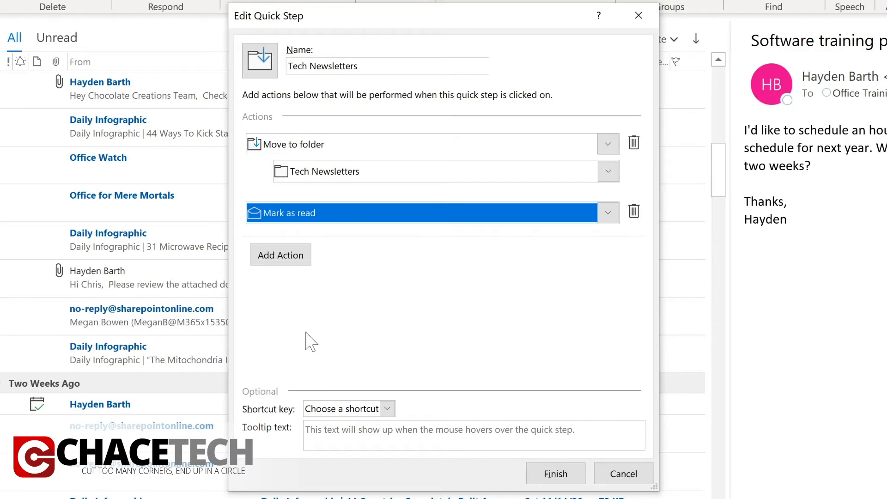
# Assign the CTRL+SHIFT+1 shortcut and the tooltip "Move to Tech Newsletter folder" to the Quick Step, and finish it
pyautogui.click(387, 409)
pyautogui.click(347, 442)
pyautogui.click(462, 435)
pyautogui.write('Move to Tech Newsletter folder')
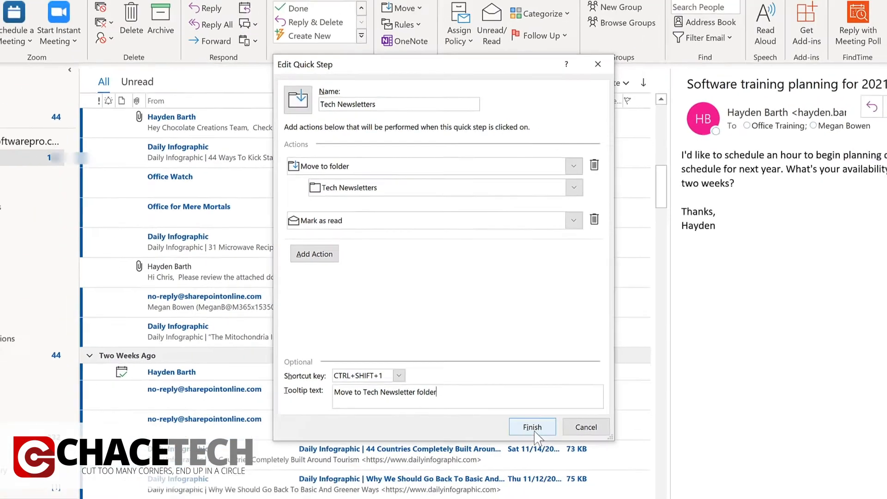
pyautogui.click(532, 429)
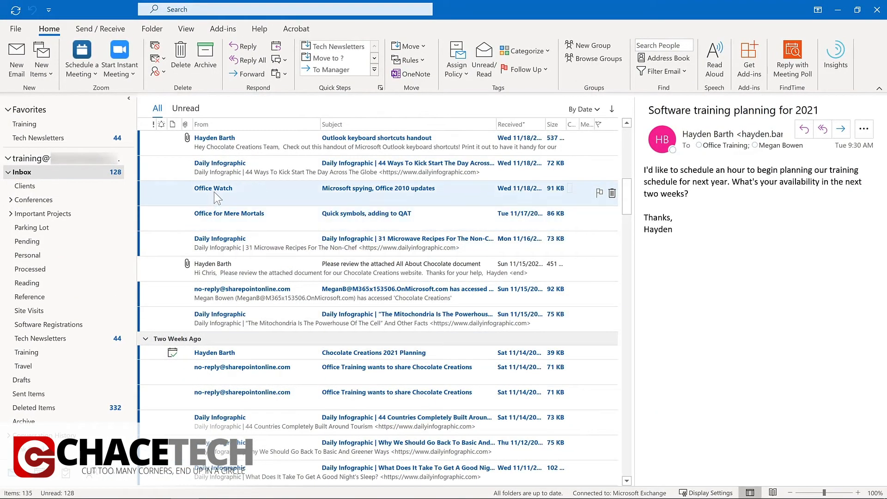
# Apply the Tech Newsletters Quick Step to the Office Watch and Office for Mere Mortals messages, and check the Tech Newsletters folder
pyautogui.click(214, 192)
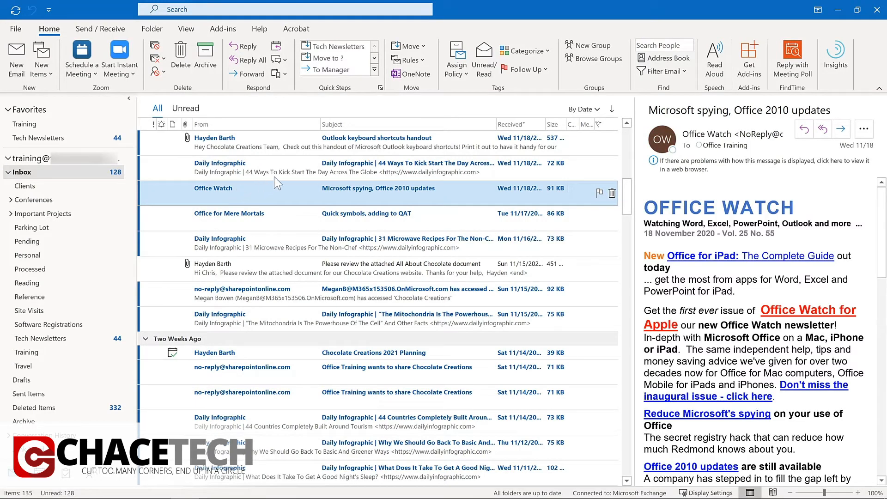
pyautogui.click(351, 46)
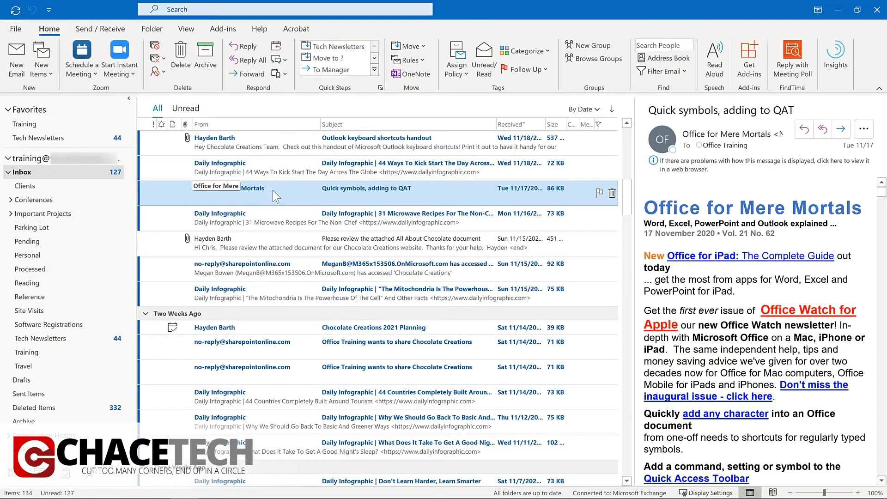
pyautogui.hotkey('ctrl', 'shift', '1')
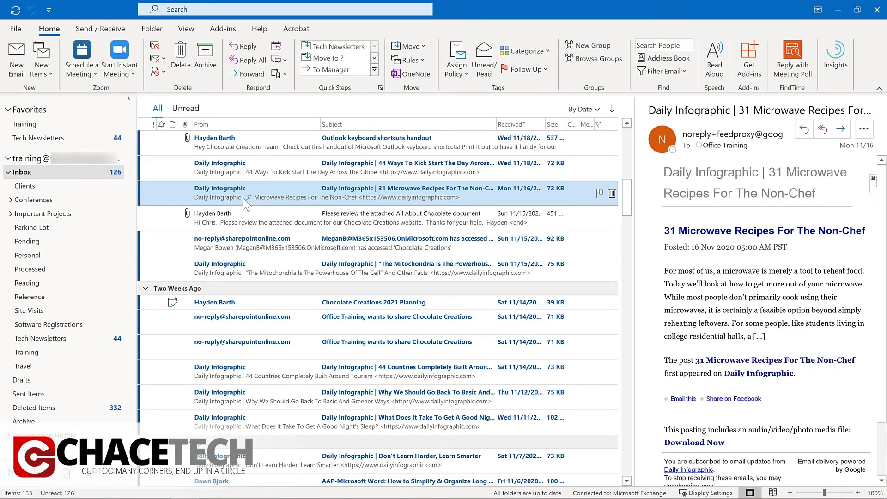
pyautogui.click(75, 340)
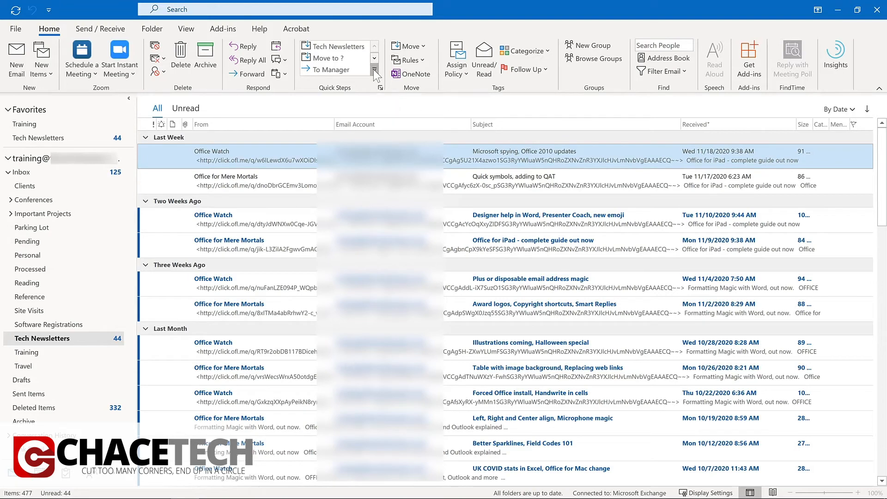
# Open the management of the existing Quick Steps
pyautogui.click(374, 69)
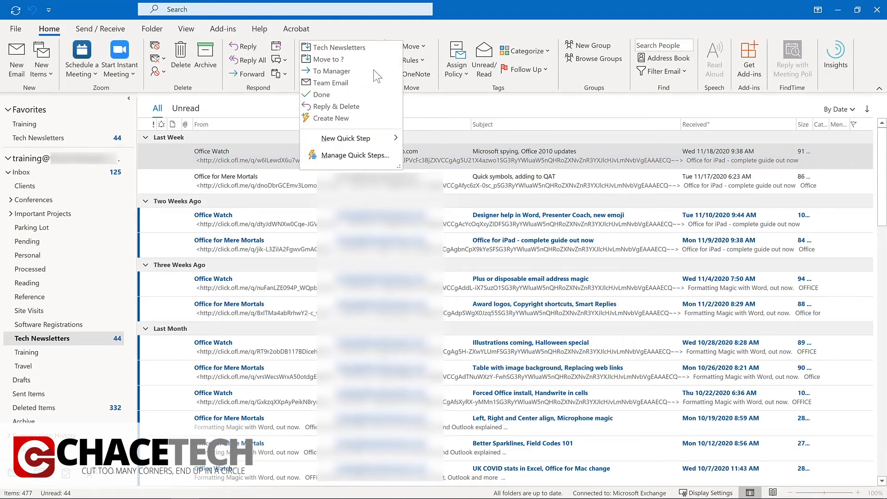
pyautogui.click(341, 156)
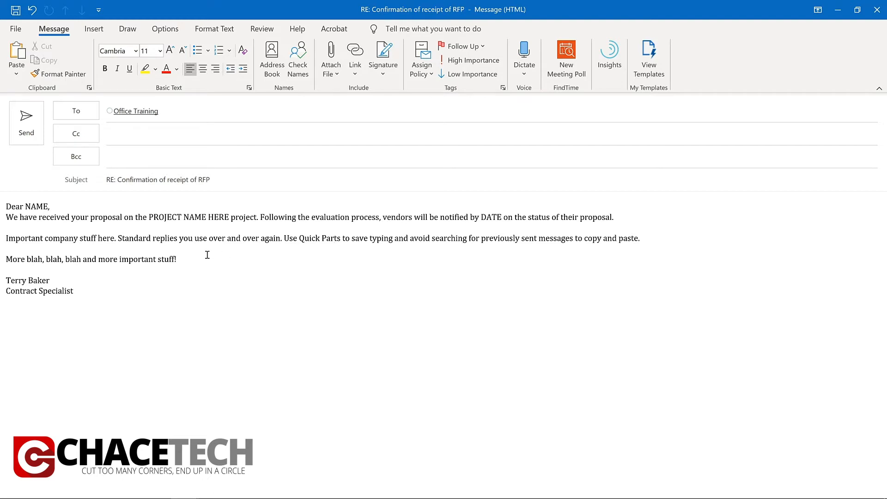
# Start saving the entire body of the RFP receipt confirmation as a Quick Part named "Proposal response"
pyautogui.hotkey('ctrl', 'a')
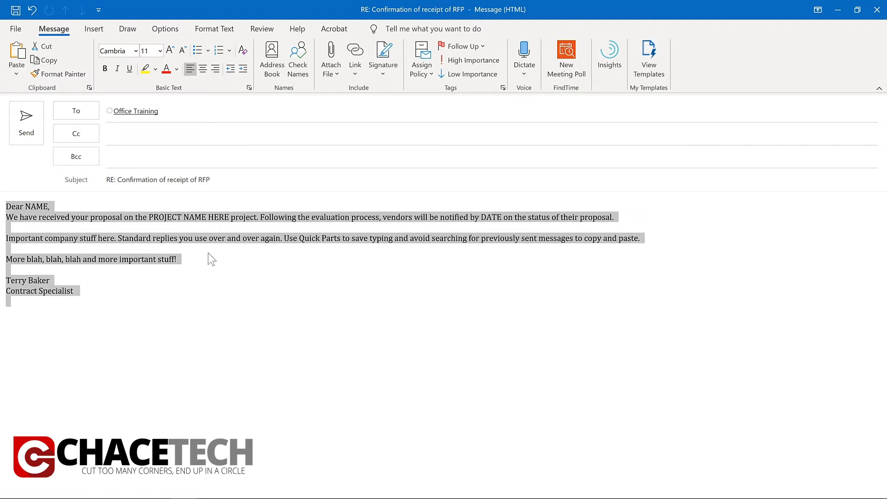
pyautogui.click(88, 29)
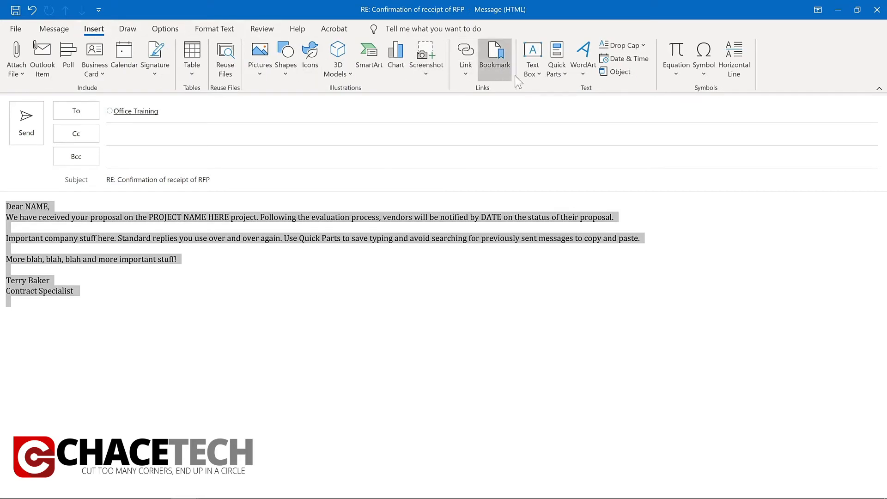
pyautogui.click(565, 75)
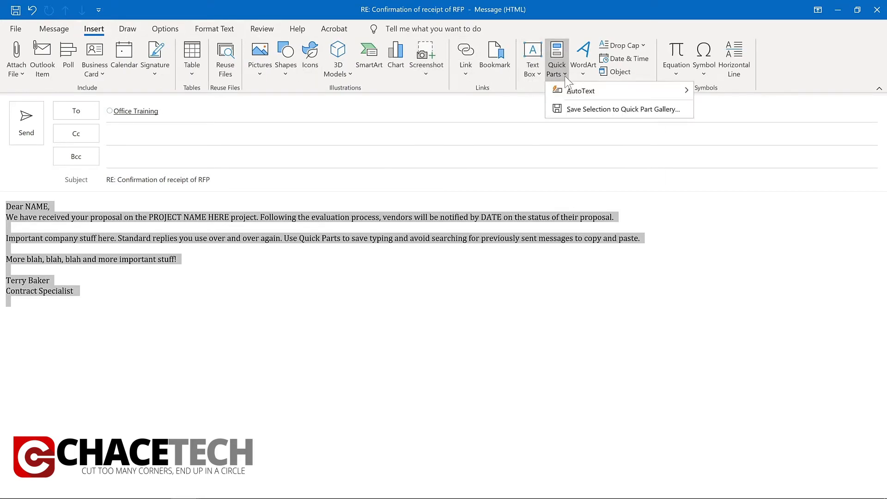
pyautogui.click(580, 109)
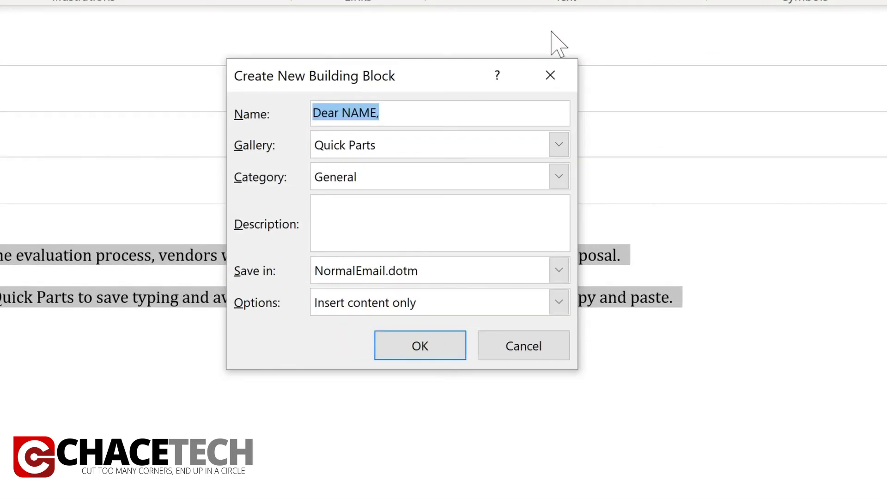
pyautogui.write('Proposal response')
# Assign the Quick Part to a new category named "Proposals"
pyautogui.click(559, 176)
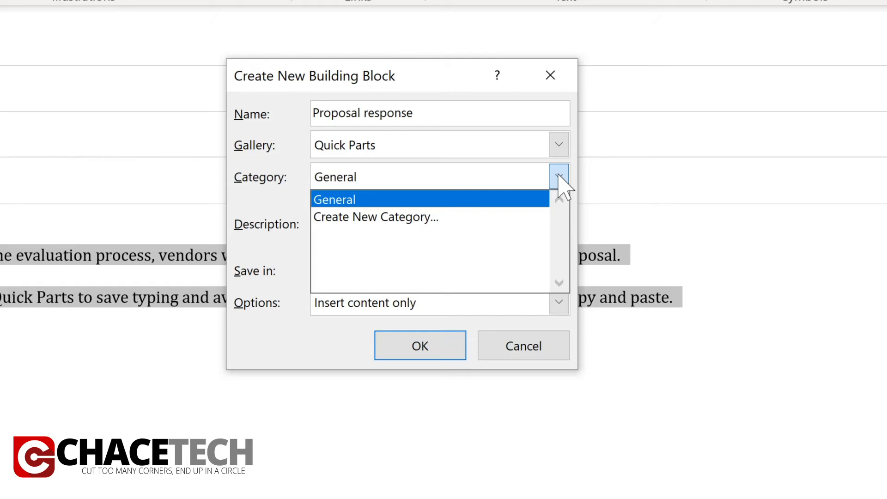
pyautogui.click(376, 217)
pyautogui.write('Pro')
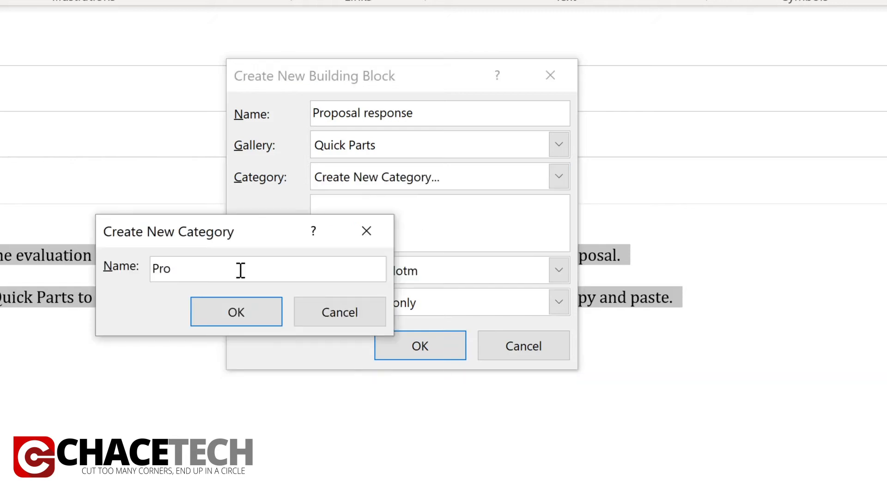
pyautogui.write('posals')
pyautogui.press('Return')
# Enter the description "Response to project proposals", keep the Insert content only option, and save the Quick Part
pyautogui.click(348, 205)
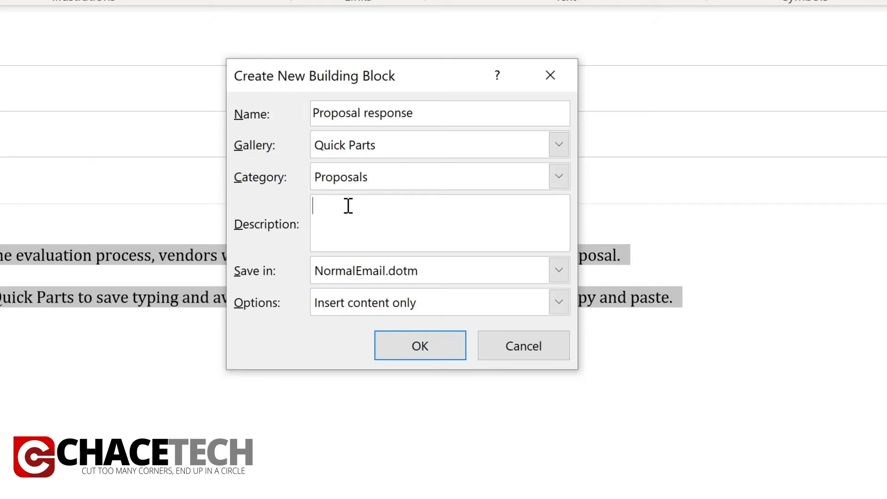
pyautogui.write('Response to project proposals')
pyautogui.click(560, 304)
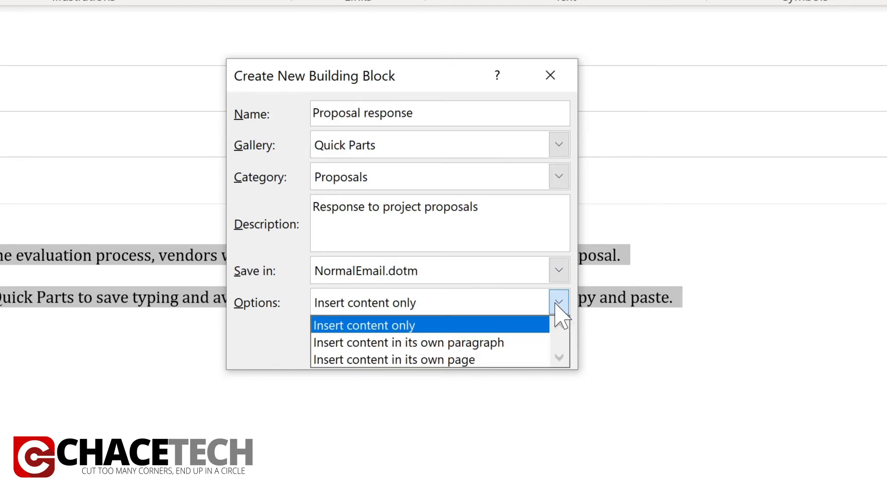
pyautogui.click(556, 305)
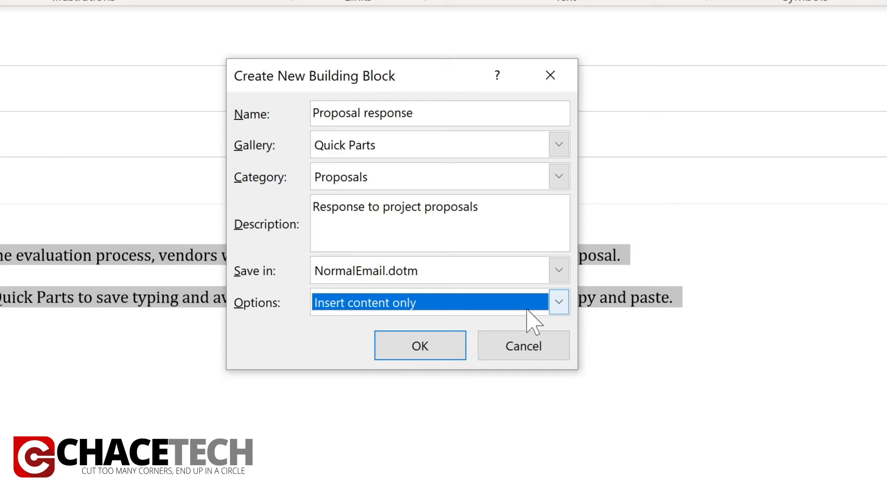
pyautogui.click(422, 353)
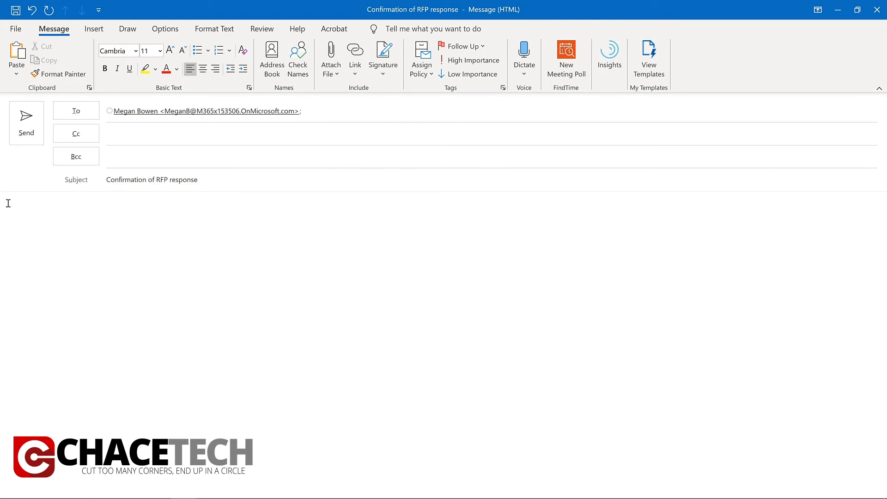
# Insert the Proposal response Quick Part into the body of the "Confirmation of RFP response" message
pyautogui.click(7, 204)
pyautogui.click(97, 31)
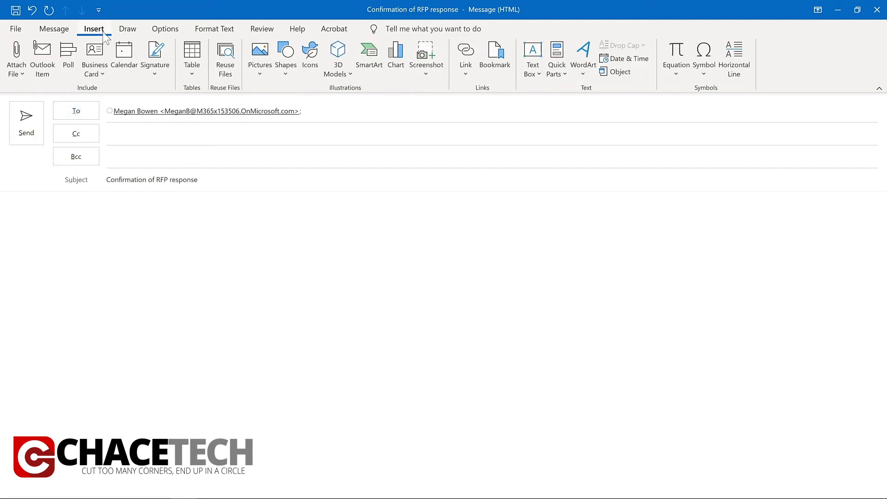
pyautogui.click(556, 83)
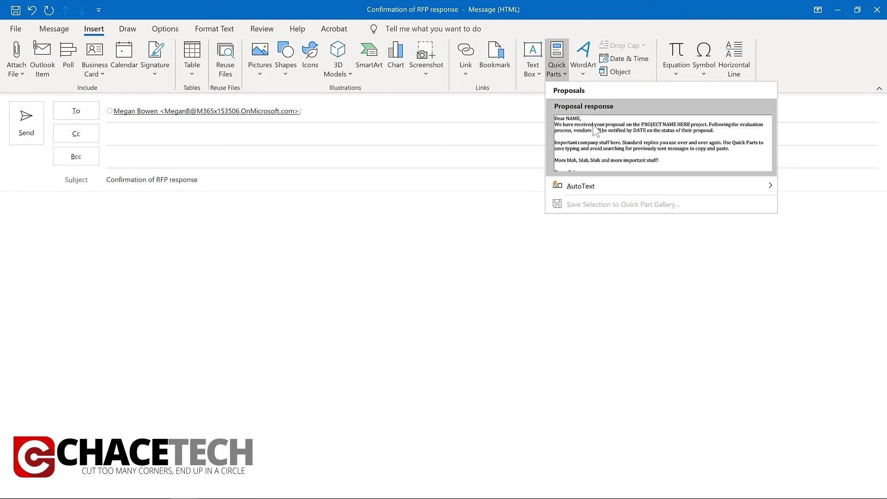
pyautogui.click(596, 135)
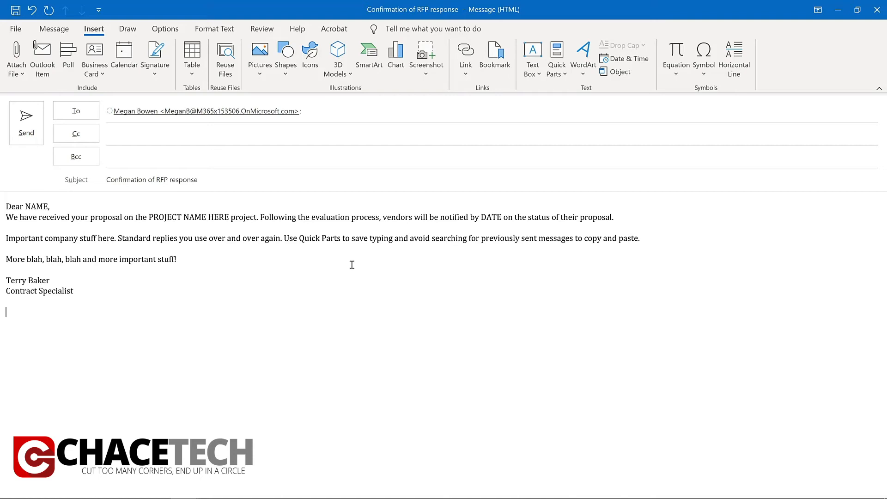
# Open the Organize and Delete options for the Proposal response Quick Part
pyautogui.click(556, 72)
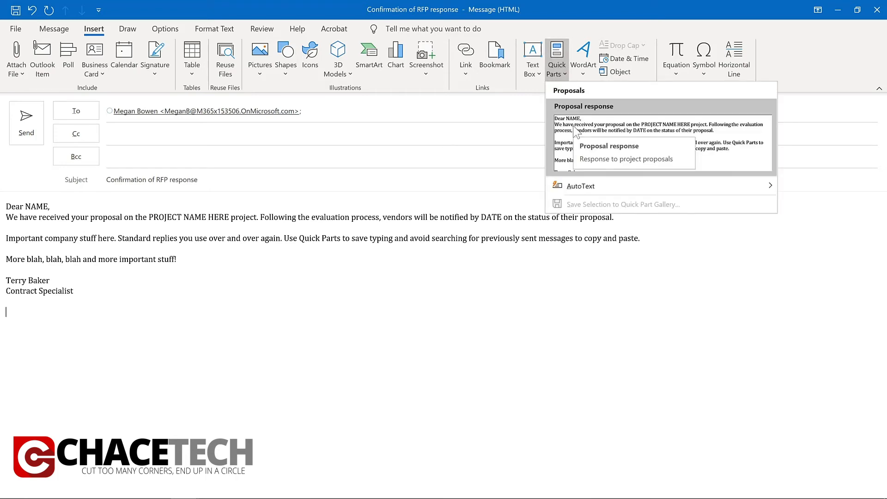
pyautogui.rightClick(576, 132)
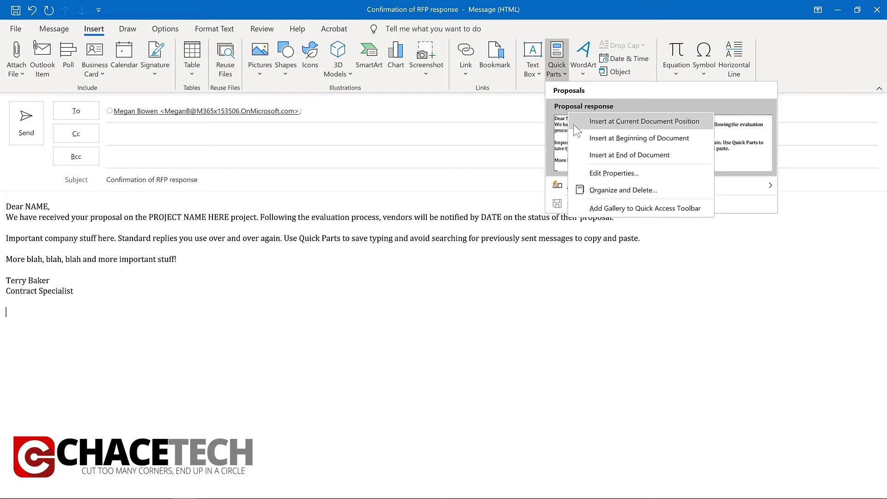
pyautogui.click(597, 189)
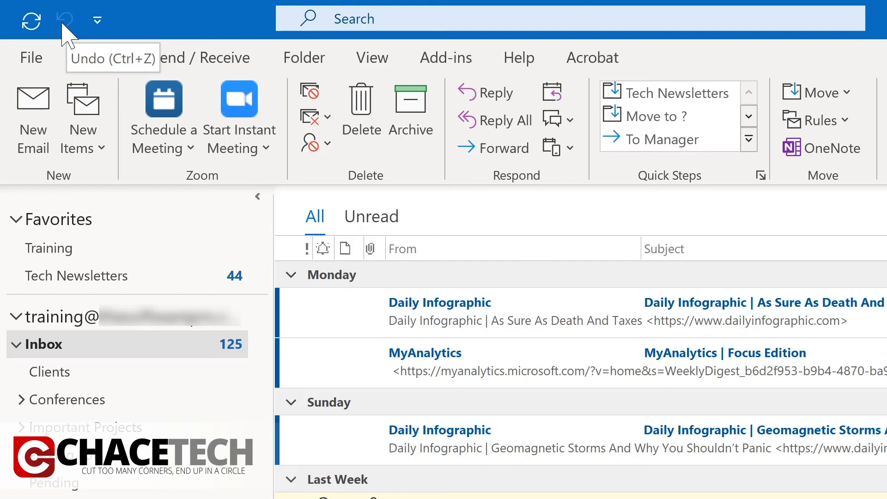
# Add the Reply, Reply All and Forward commands to the main window's Quick Access Toolbar
pyautogui.click(98, 21)
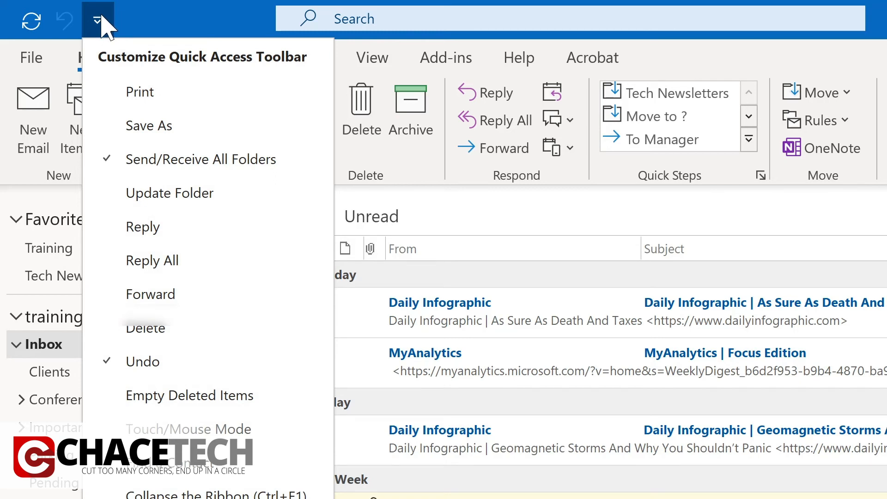
pyautogui.click(139, 226)
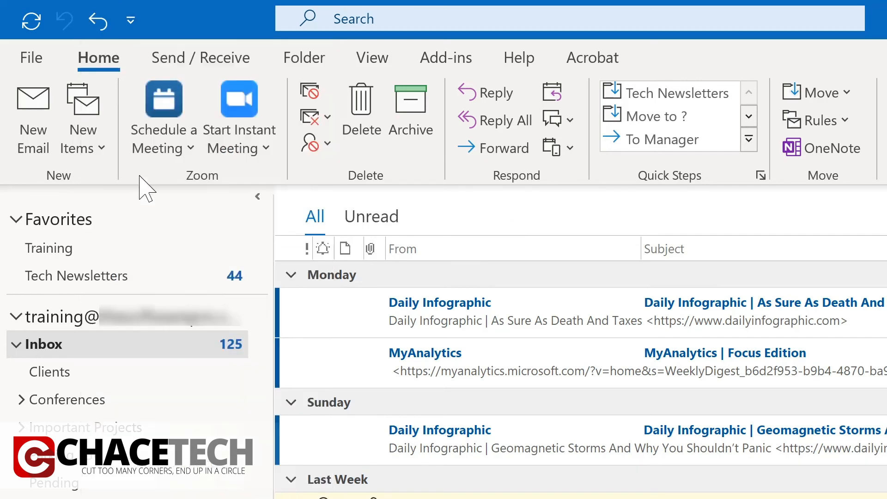
pyautogui.click(135, 26)
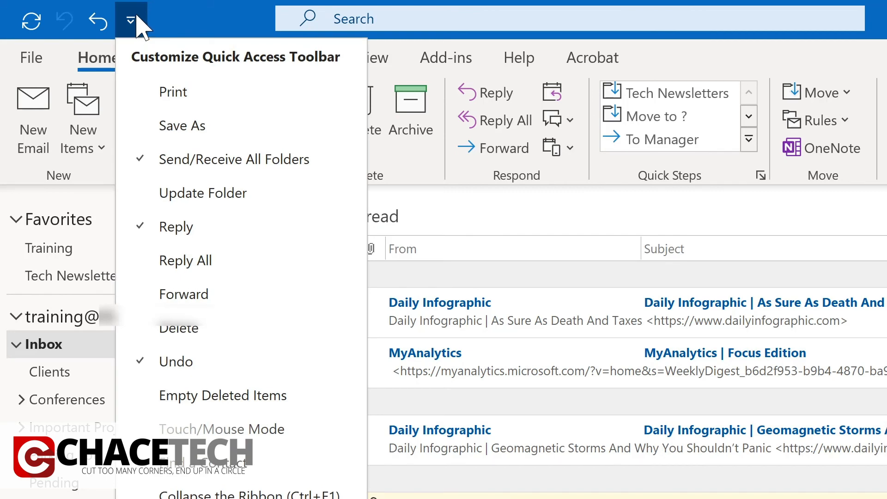
pyautogui.click(166, 262)
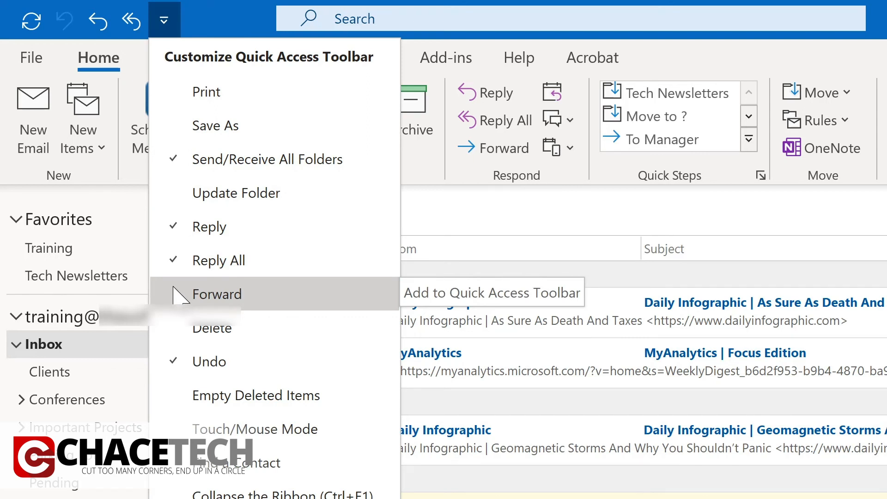
pyautogui.click(173, 294)
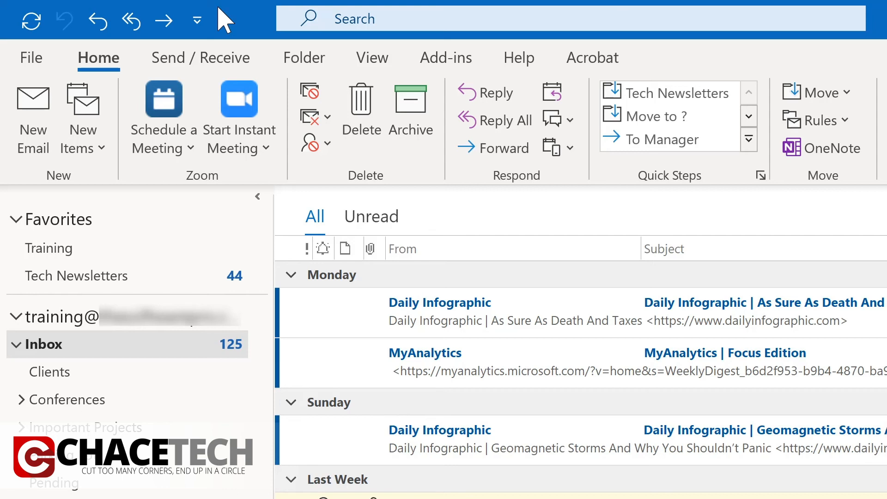
# Start a new email message and add the Quick Parts command to its Quick Access Toolbar
pyautogui.hotkey('ctrl', 'n')
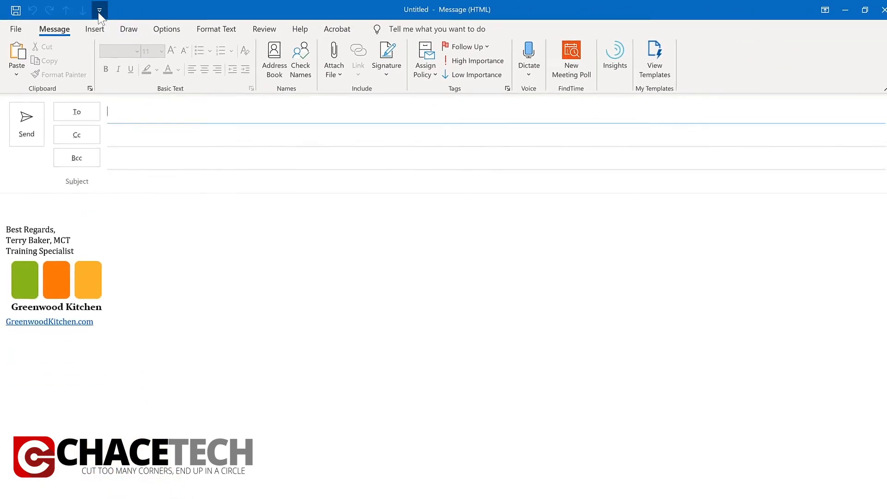
pyautogui.click(98, 11)
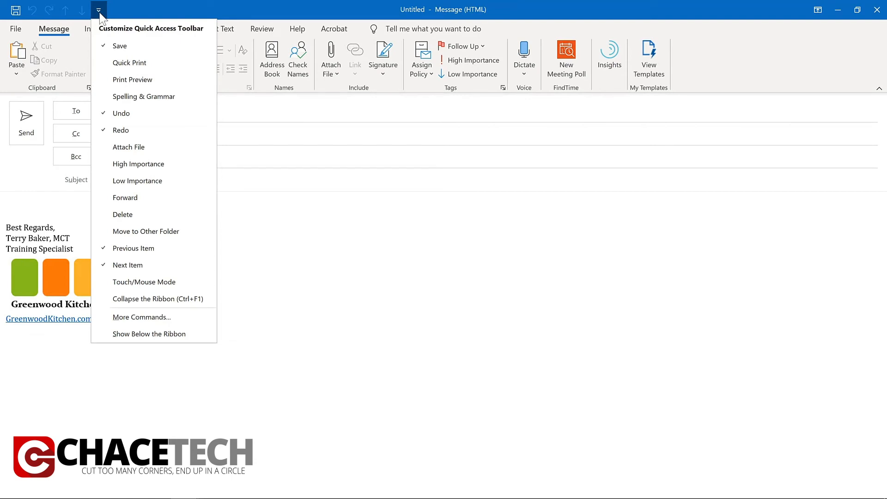
pyautogui.click(99, 13)
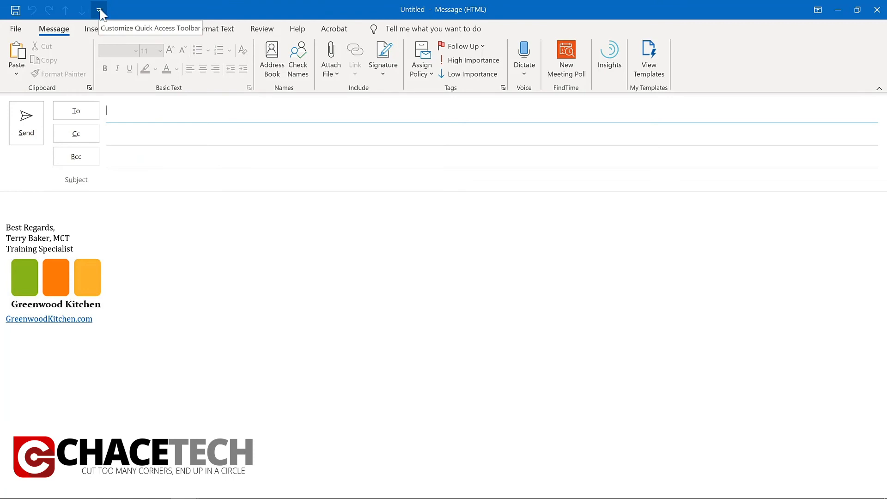
pyautogui.click(35, 197)
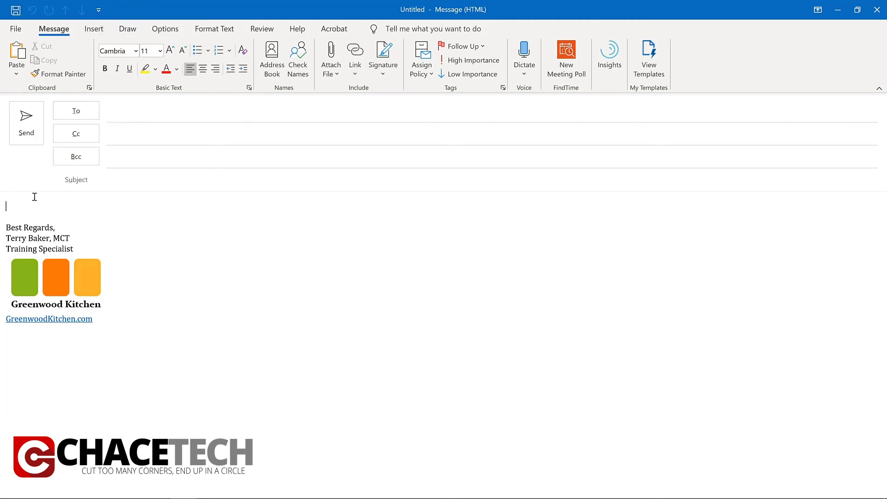
pyautogui.click(92, 31)
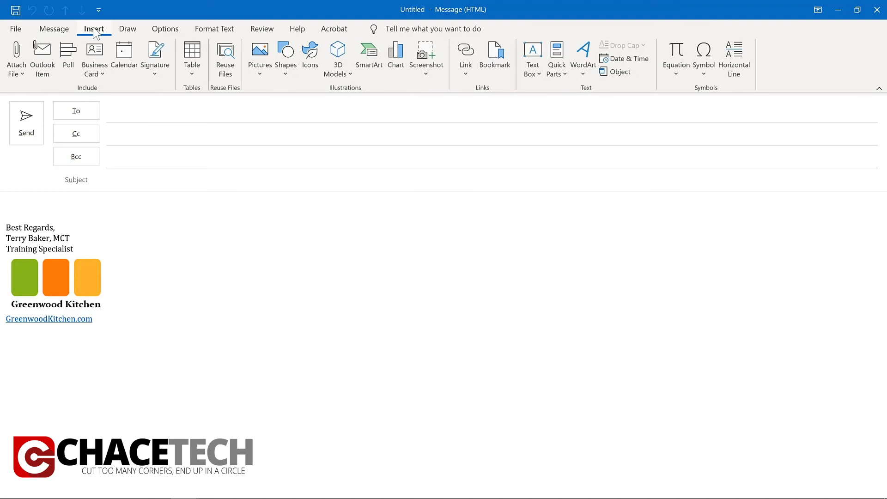
pyautogui.click(557, 55)
pyautogui.rightClick(557, 55)
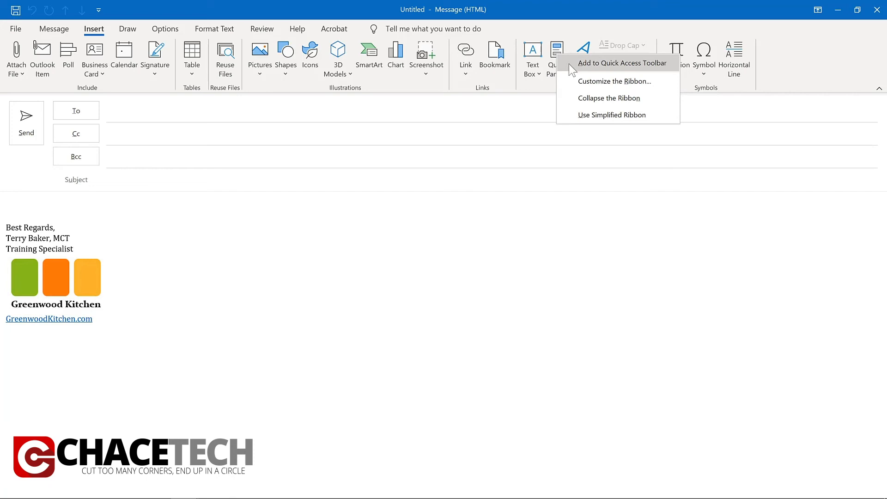
pyautogui.click(569, 63)
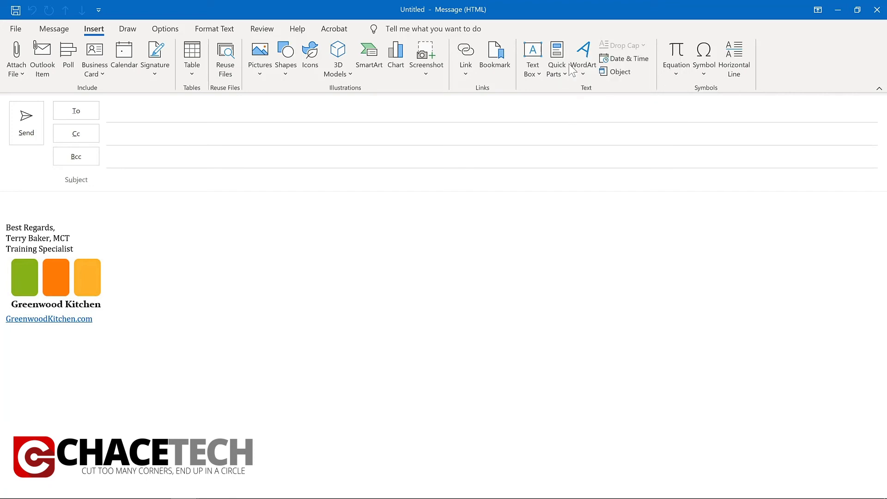
# Add the Delay Delivery command to the message window's Quick Access Toolbar
pyautogui.click(165, 31)
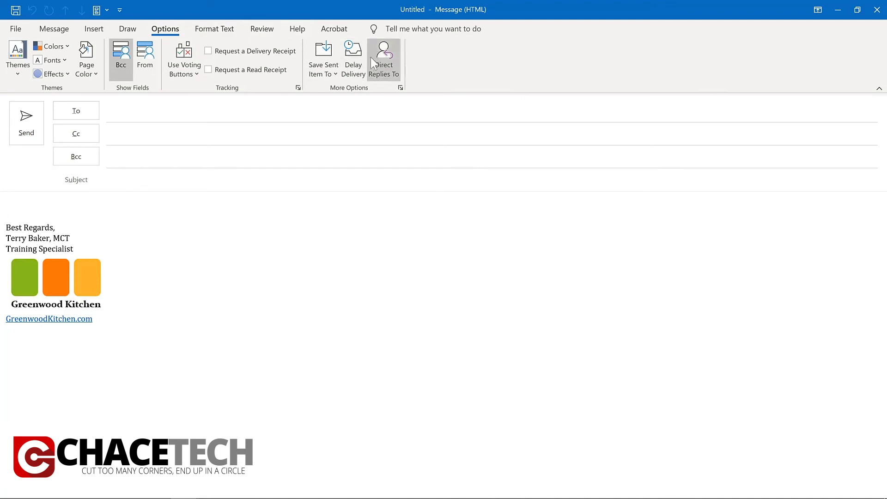
pyautogui.rightClick(359, 59)
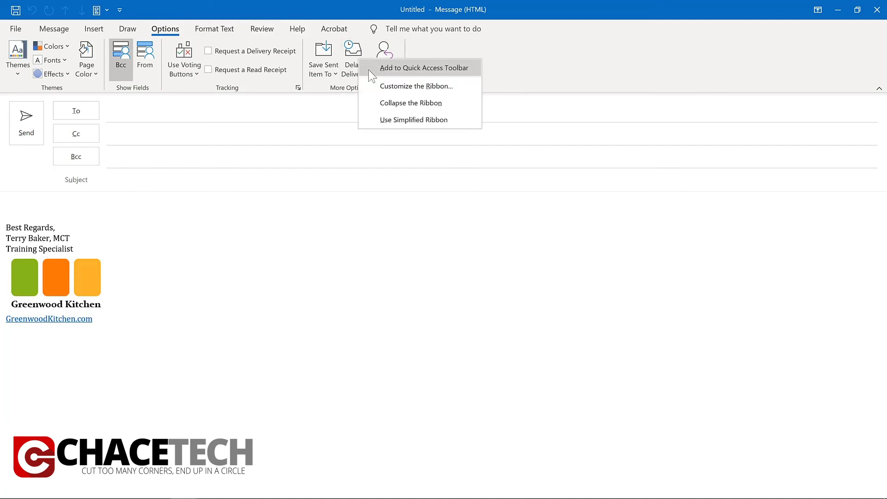
pyautogui.click(369, 68)
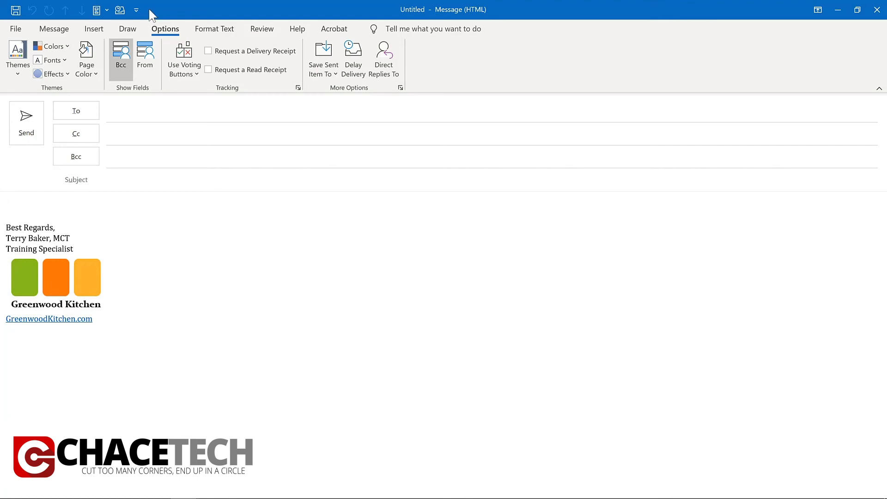
# Show the Quick Access Toolbar below the ribbon and open the main window's full toolbar customization settings
pyautogui.click(136, 10)
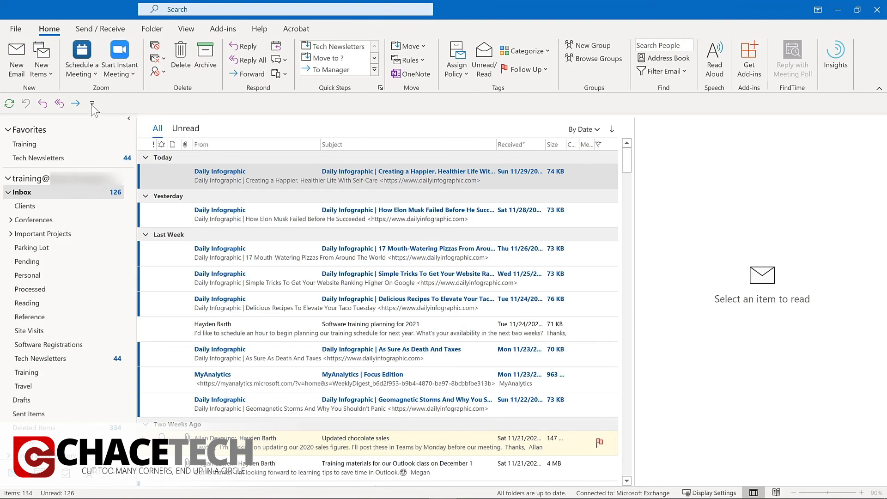
pyautogui.click(92, 103)
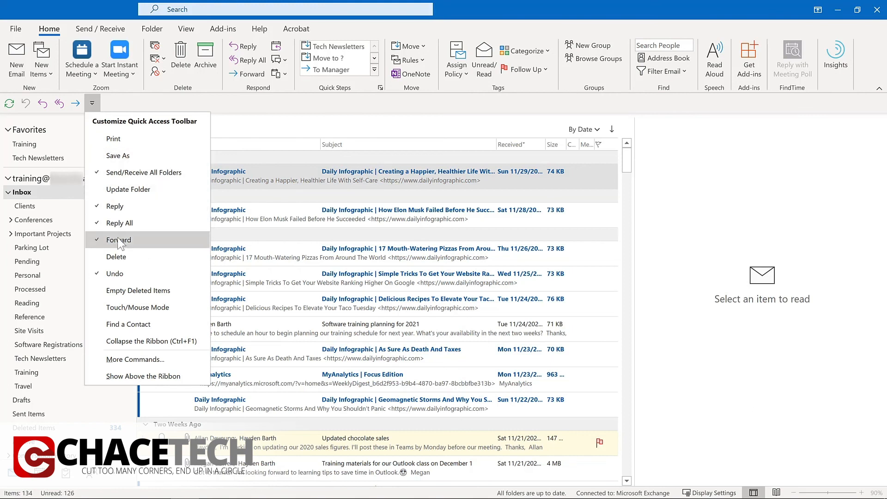
pyautogui.rightClick(55, 106)
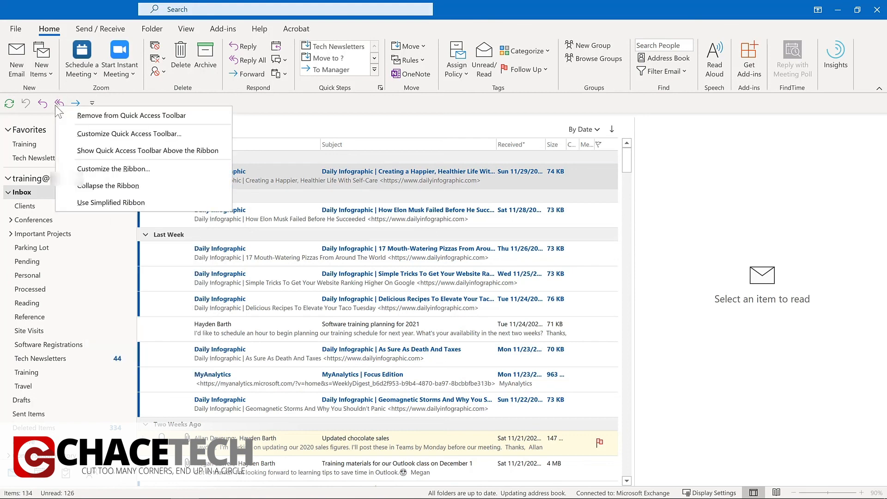
pyautogui.click(72, 131)
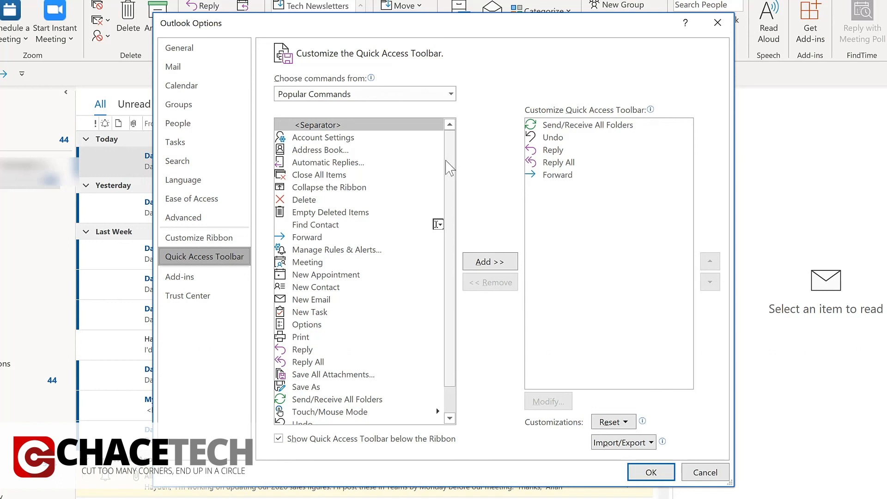
# Add Manage Rules & Alerts, Meeting, New Email and New Task from the popular commands to the Quick Access Toolbar
pyautogui.click(335, 255)
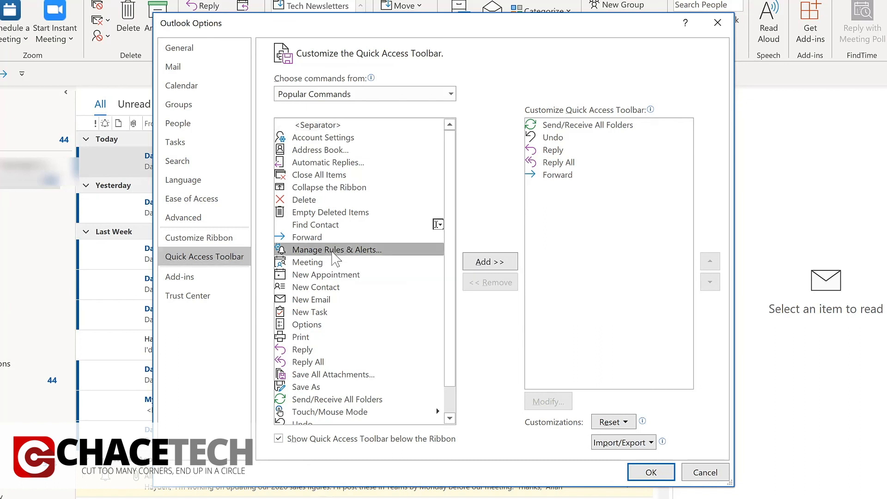
pyautogui.click(494, 268)
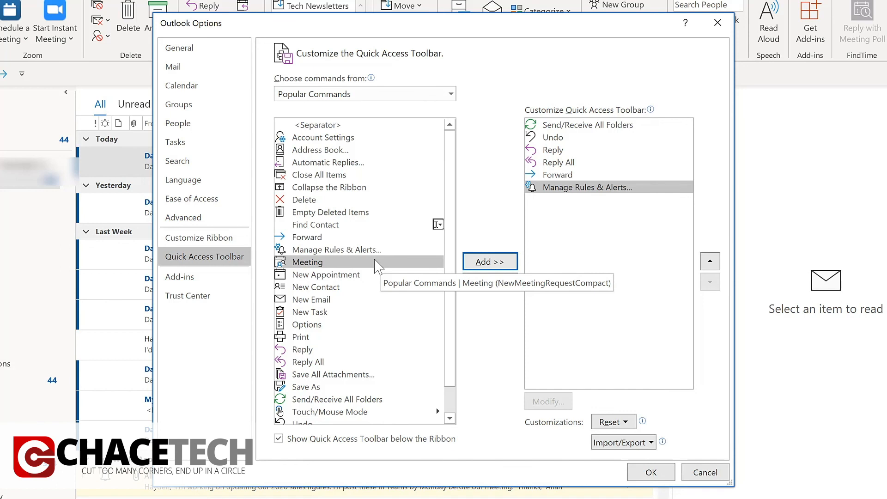
pyautogui.click(483, 262)
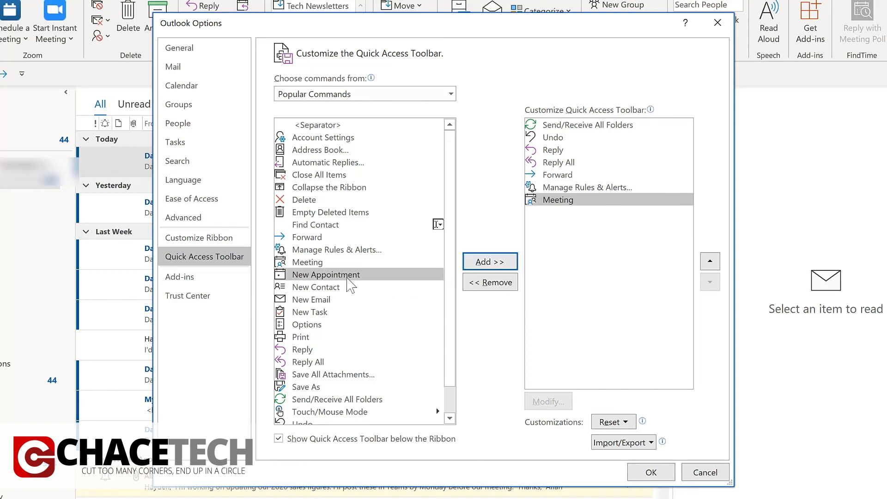
pyautogui.click(317, 301)
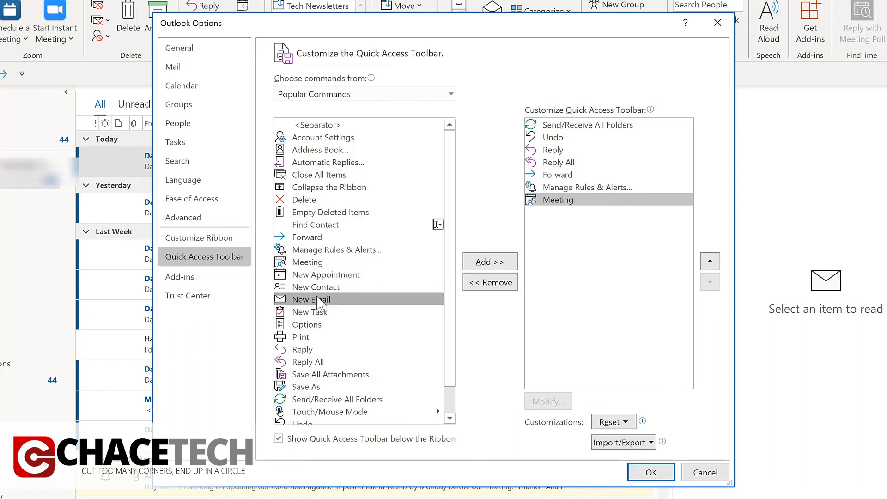
pyautogui.doubleClick(317, 302)
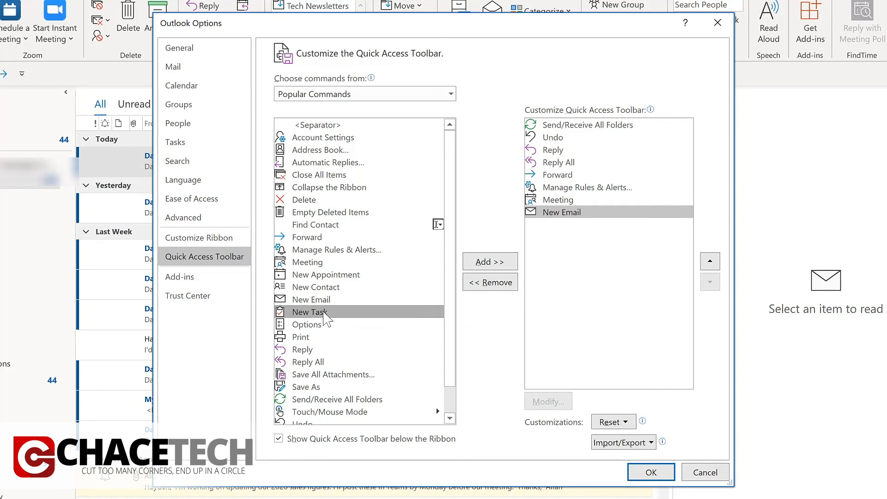
pyautogui.doubleClick(324, 314)
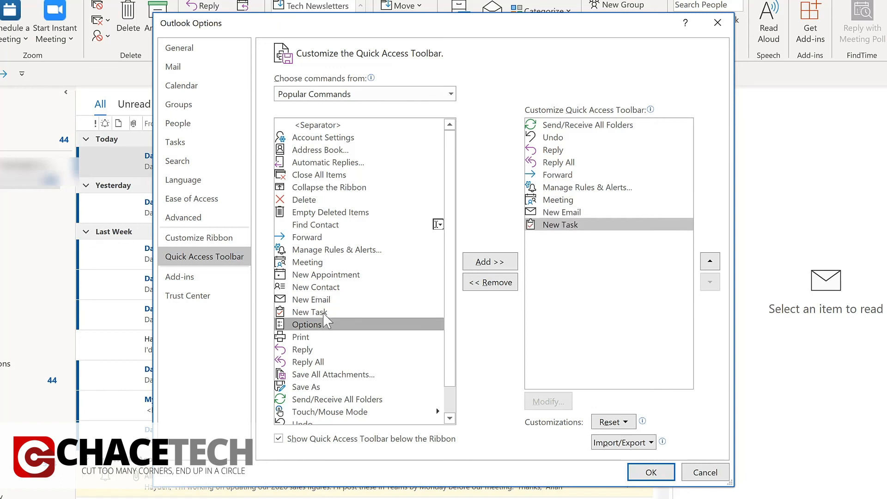
# Move New Email up to directly after Forward in the Quick Access Toolbar order and save the customization
pyautogui.click(450, 94)
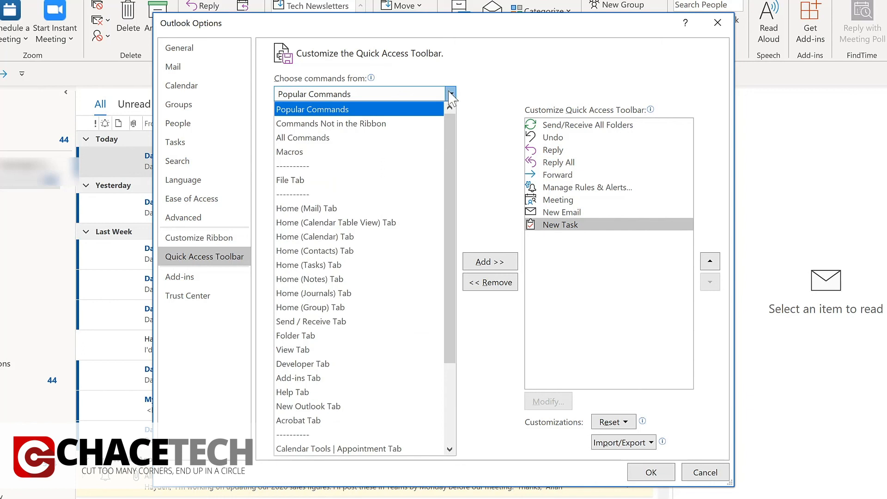
pyautogui.click(594, 213)
pyautogui.click(593, 213)
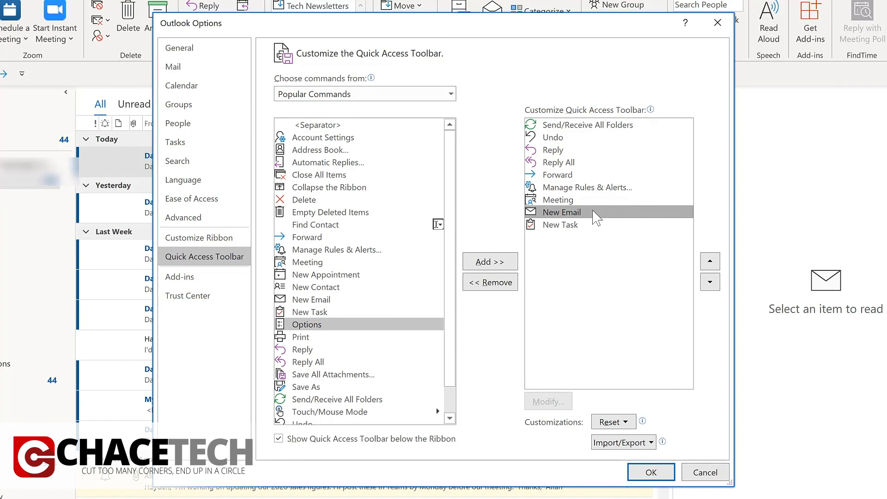
pyautogui.click(710, 262)
pyautogui.click(710, 262)
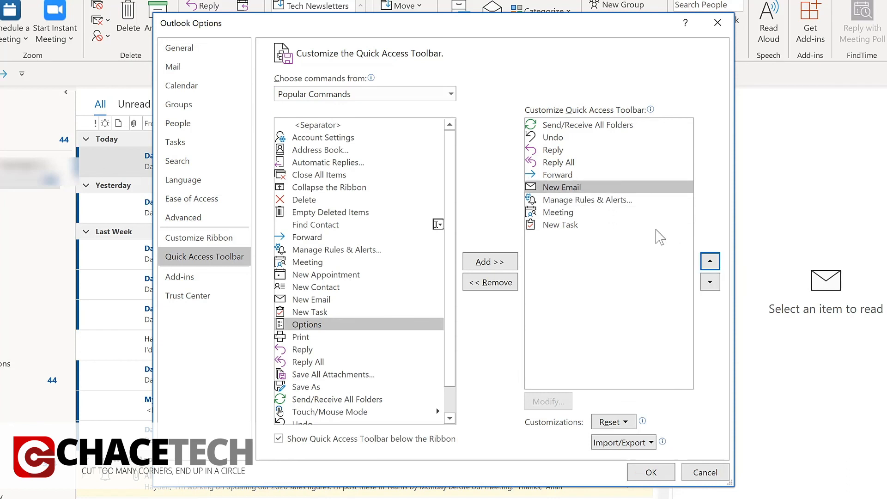
pyautogui.click(651, 472)
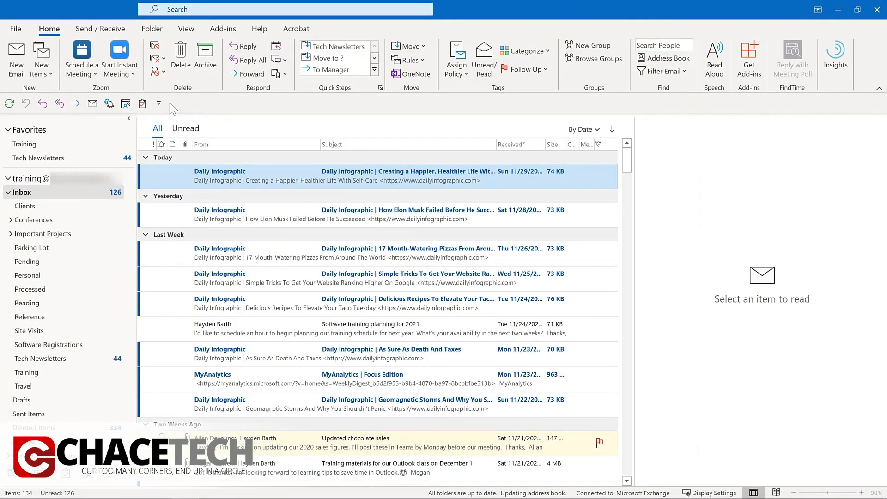